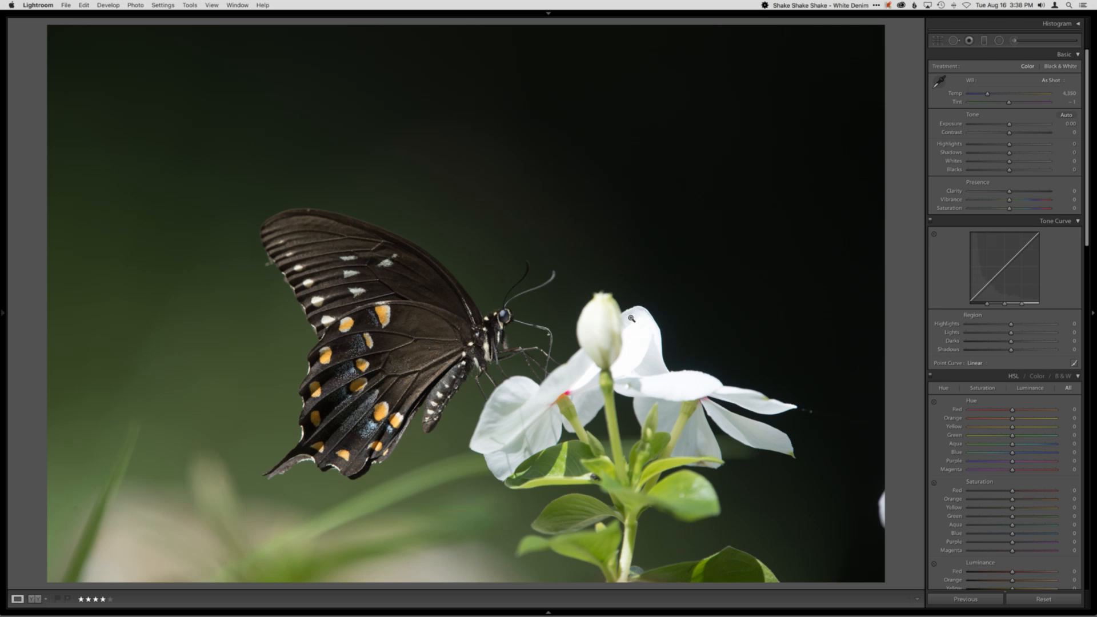
- Crop the butterfly photo slightly tighter at its original aspect ratio, repositioning the frame around the butterfly and flowers
key("r")
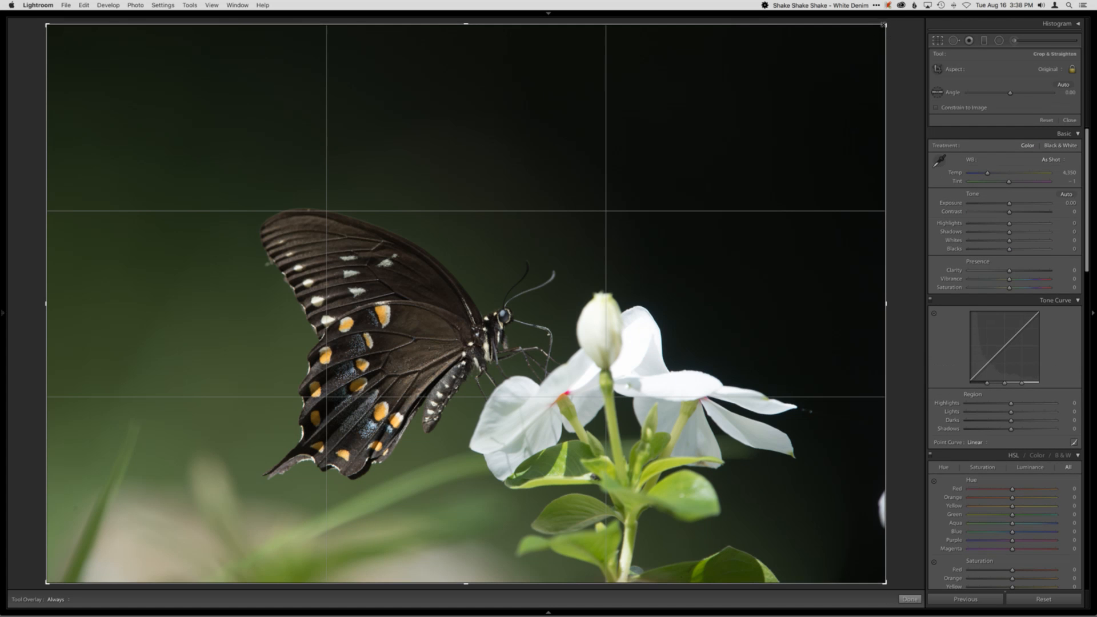
left_click_drag(875, 38, 857, 59)
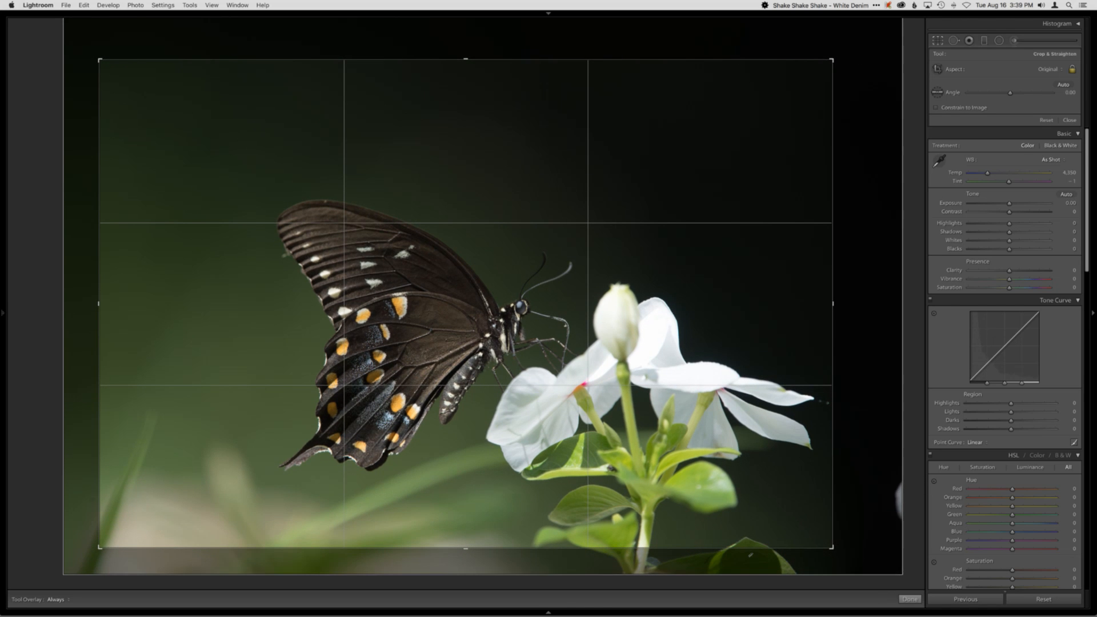
left_click_drag(757, 454, 754, 450)
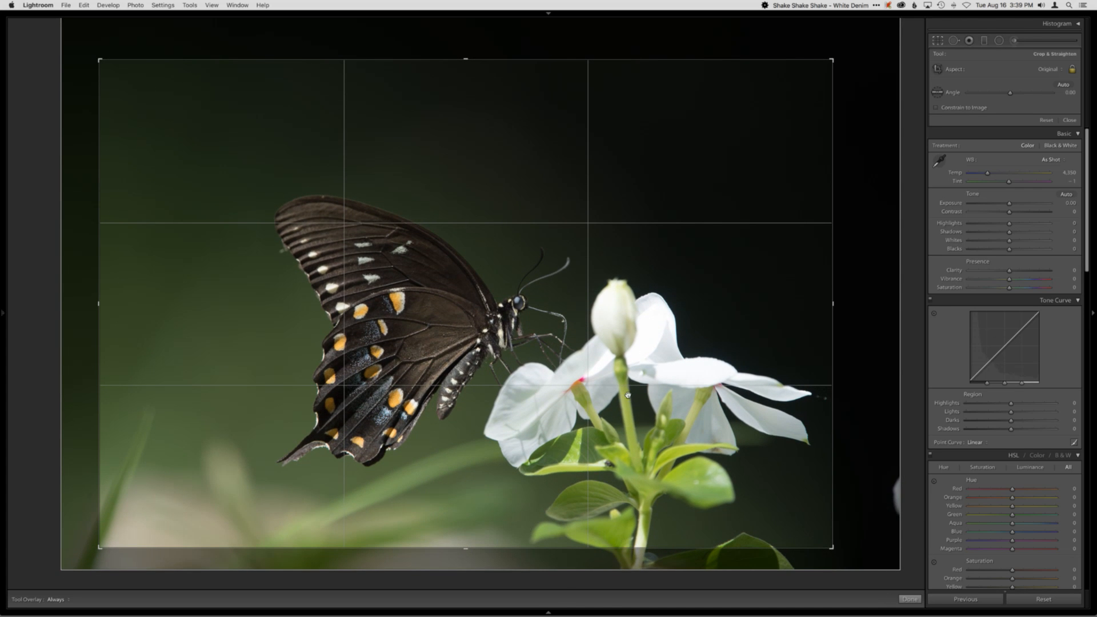
left_click_drag(624, 389, 612, 389)
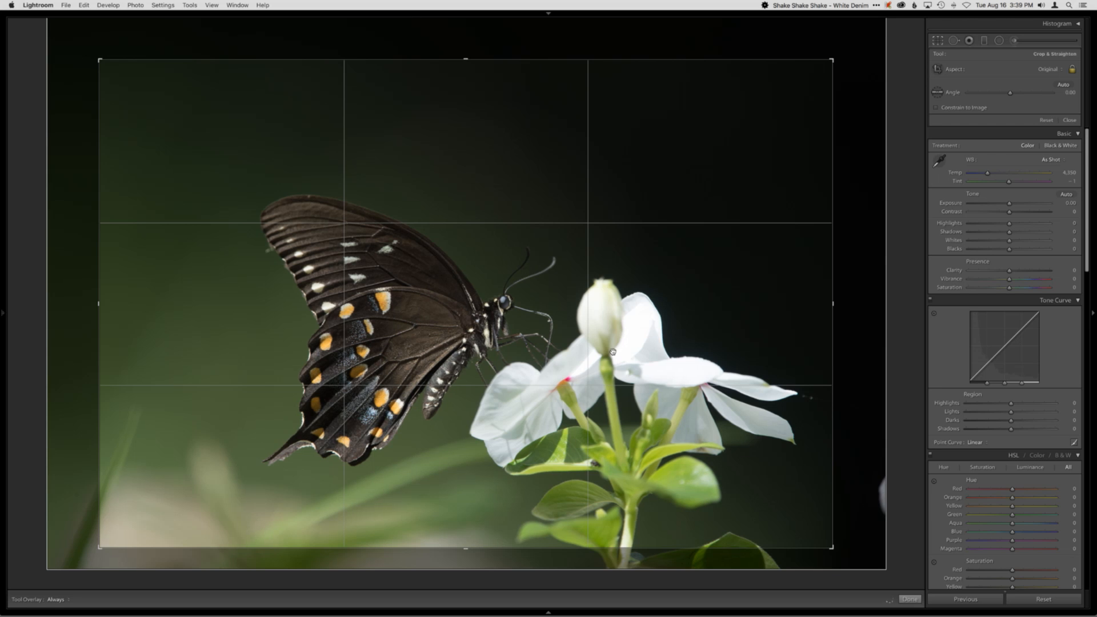
key("Return")
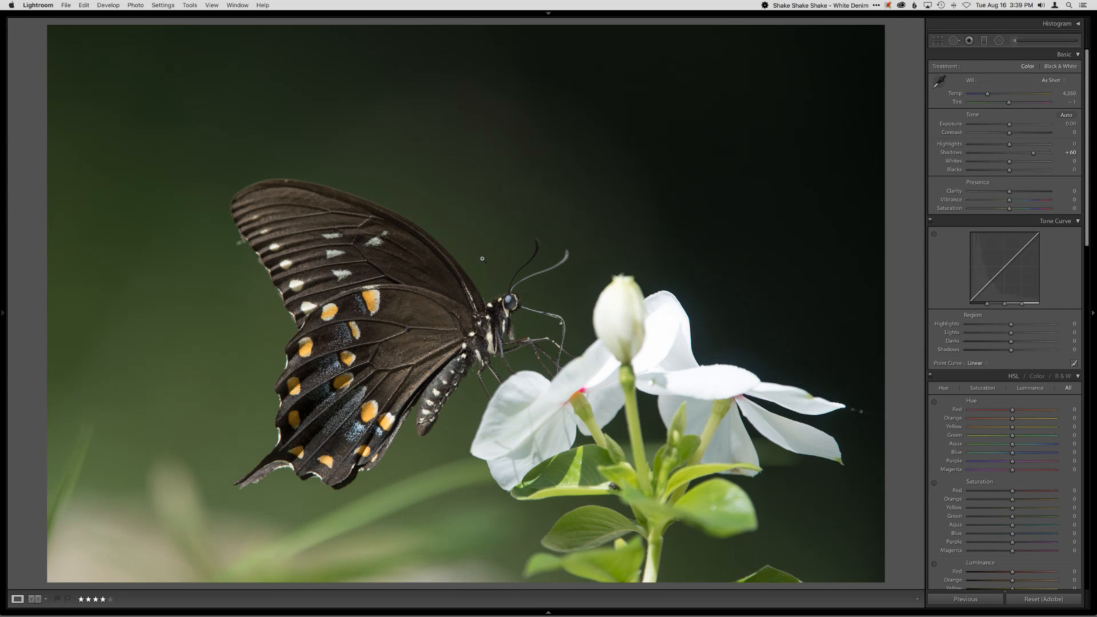
- Set Shadows to +80 and Blacks to -20, then darken the bottom foreground with a slanted graduated filter of slightly negative exposure
key("alt")
key("m")
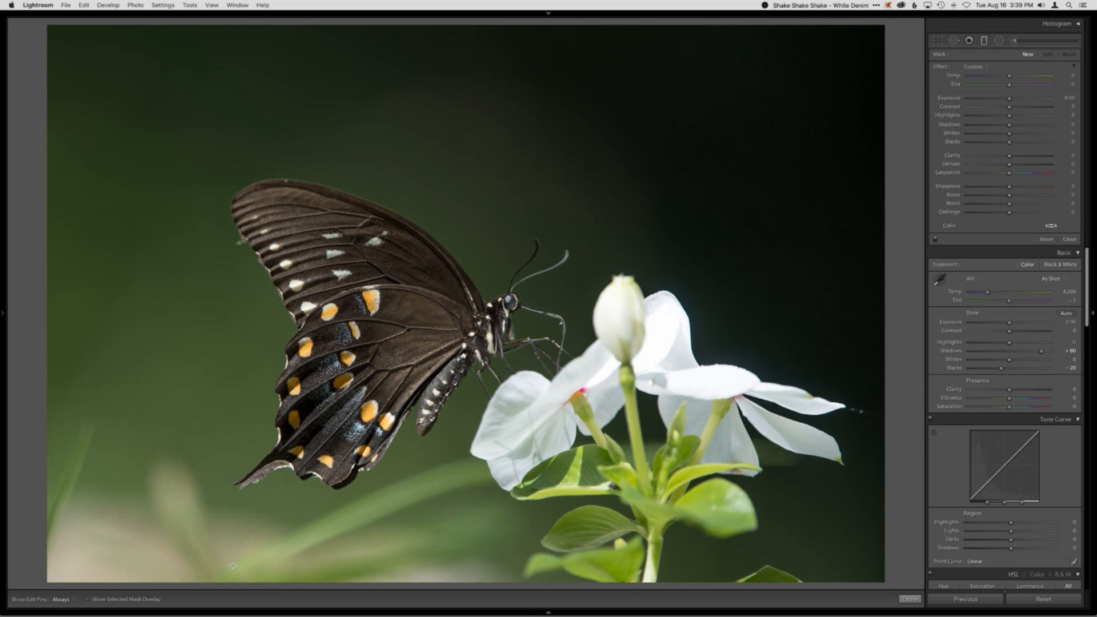
left_click_drag(233, 569, 249, 457)
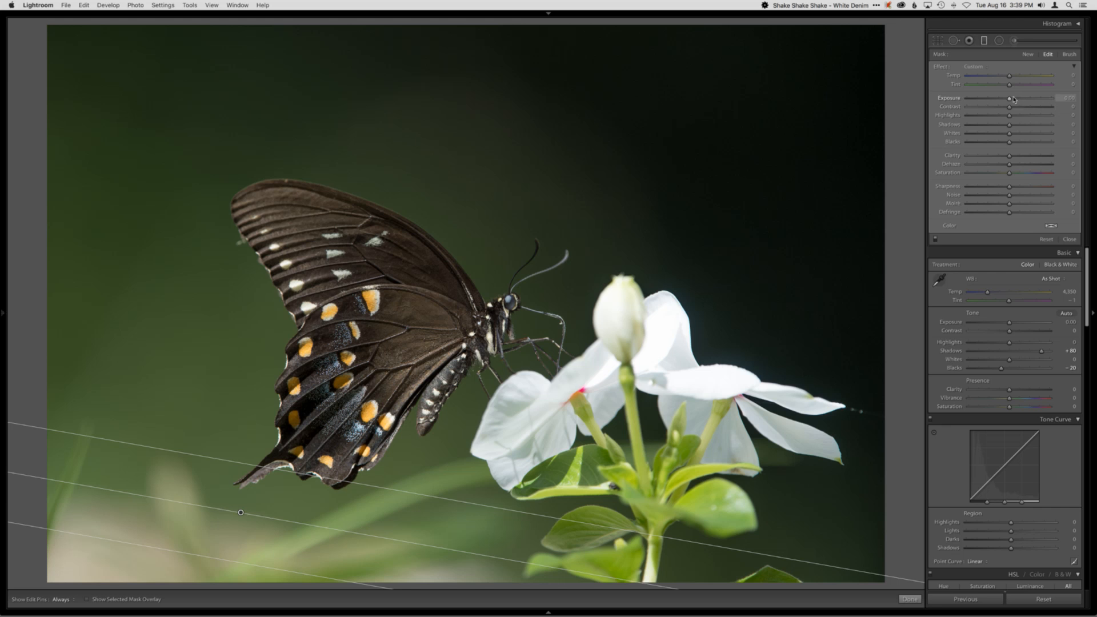
left_click_drag(1006, 102, 1005, 100)
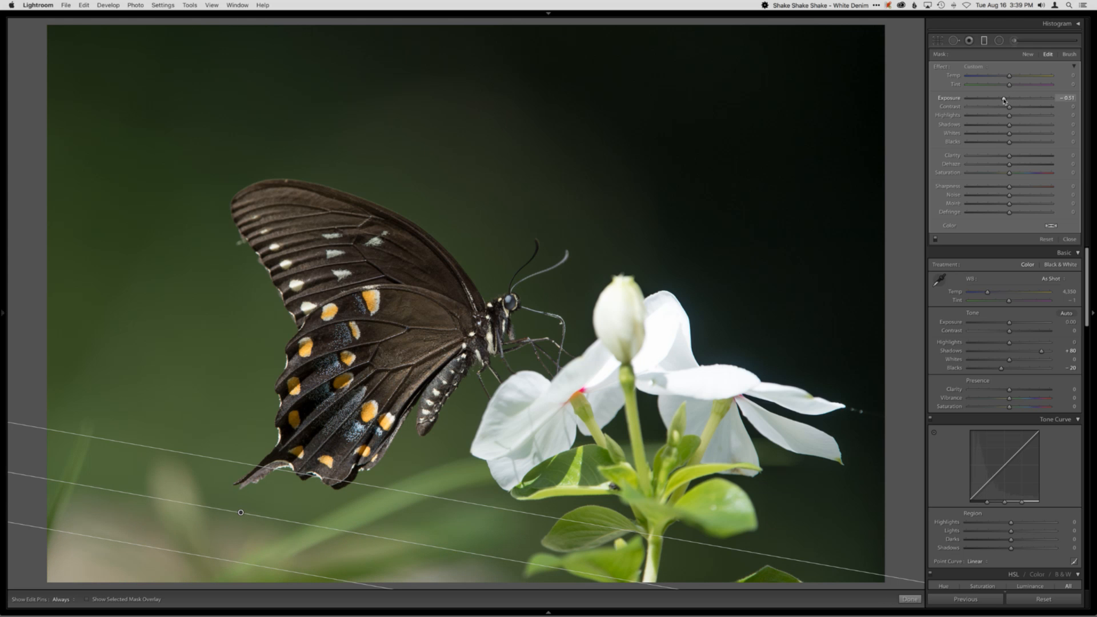
key("m")
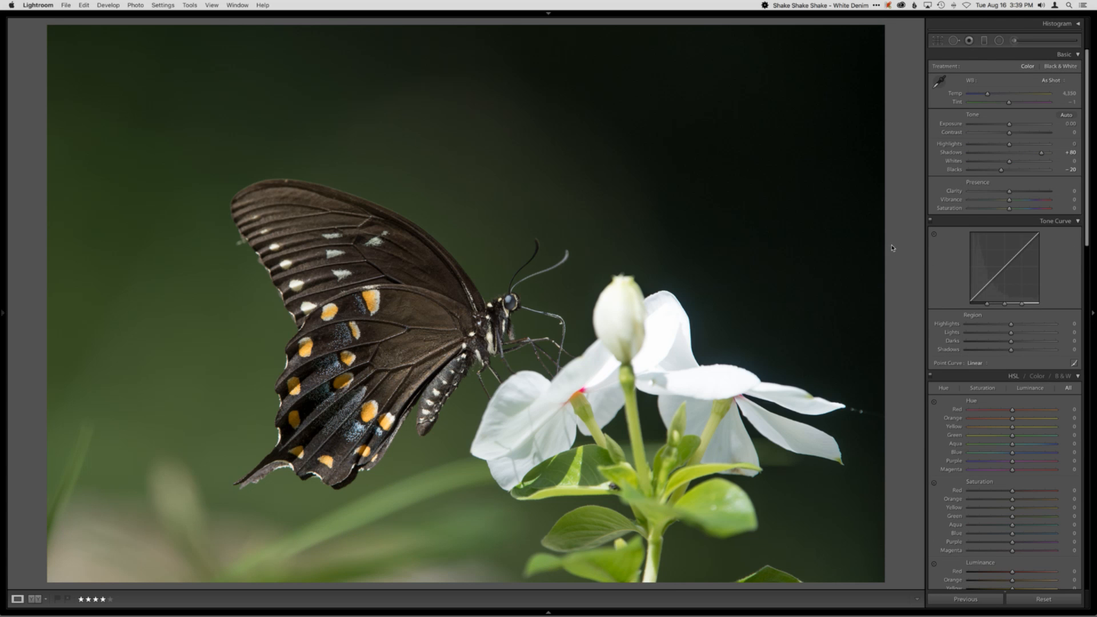
- Switch to the butterfly image in Photoshop, show it full screen and add a new empty layer for retouching
key("g")
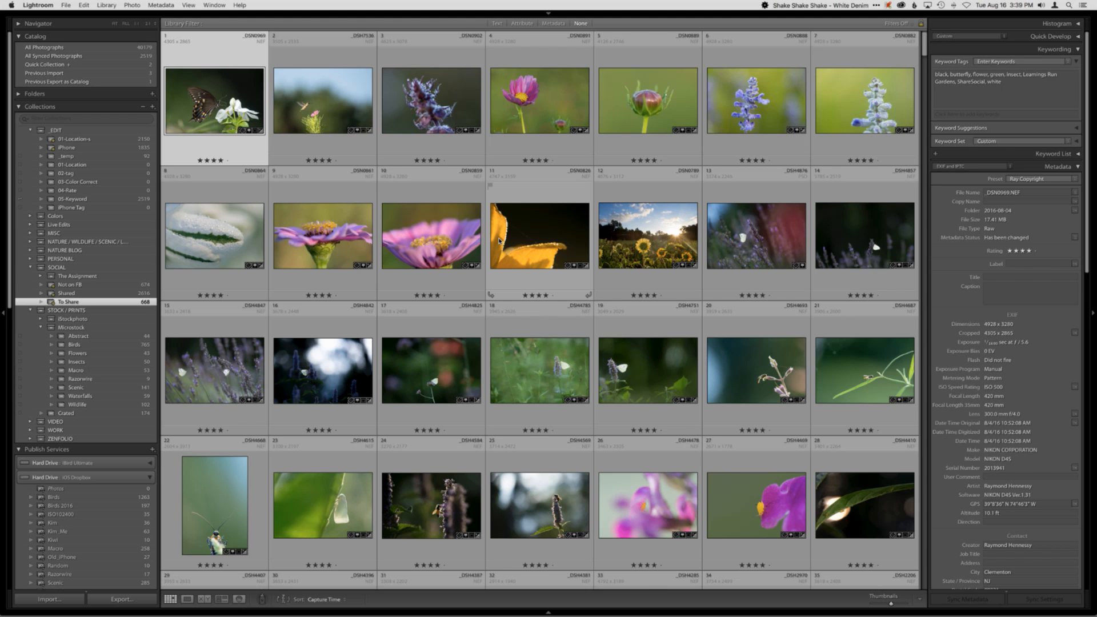
key("super+Tab")
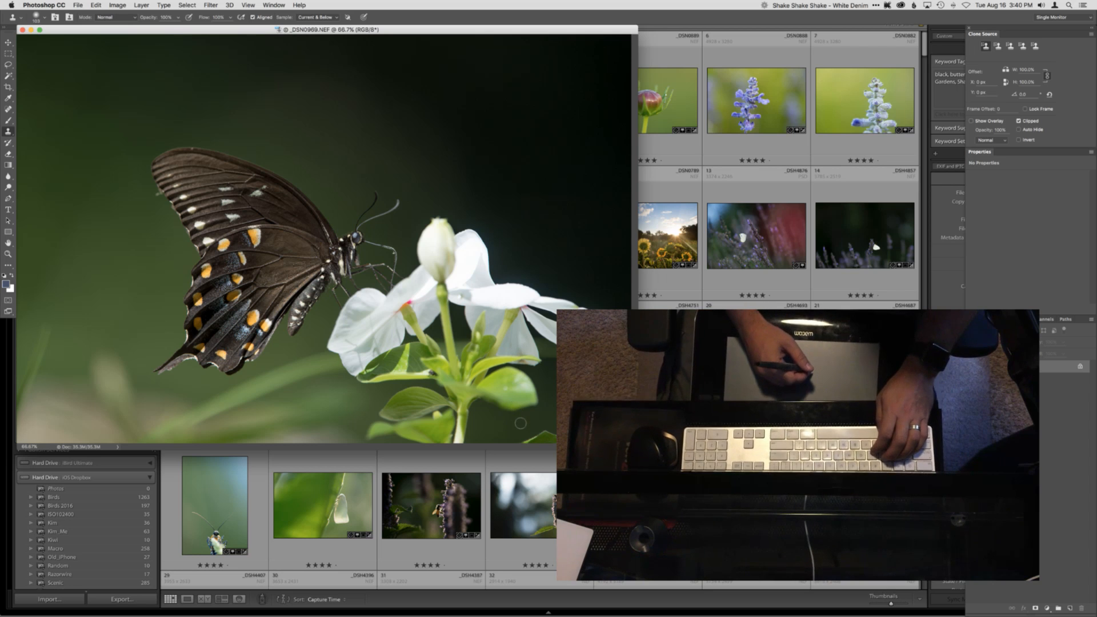
key("f")
left_click_drag(549, 415, 479, 364)
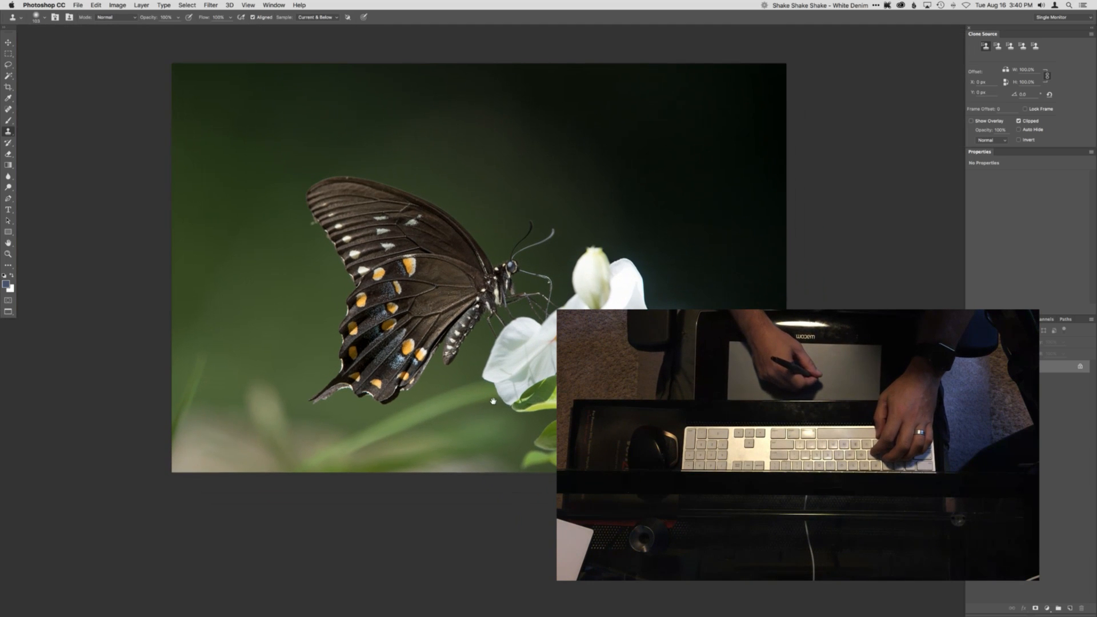
left_click_drag(499, 409, 484, 413)
key("alt+shift+super+n")
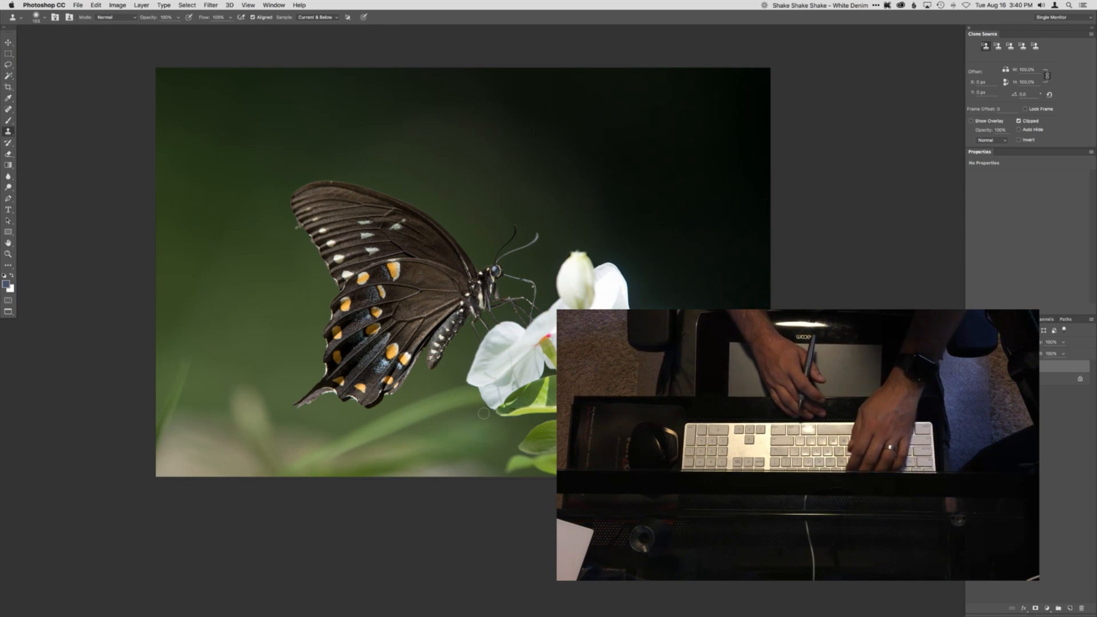
- Clone green background over the stray speck beside the outer edge of the butterfly's upper wing
key("super+equal")
key("Home")
left_click_drag(294, 302, 308, 353)
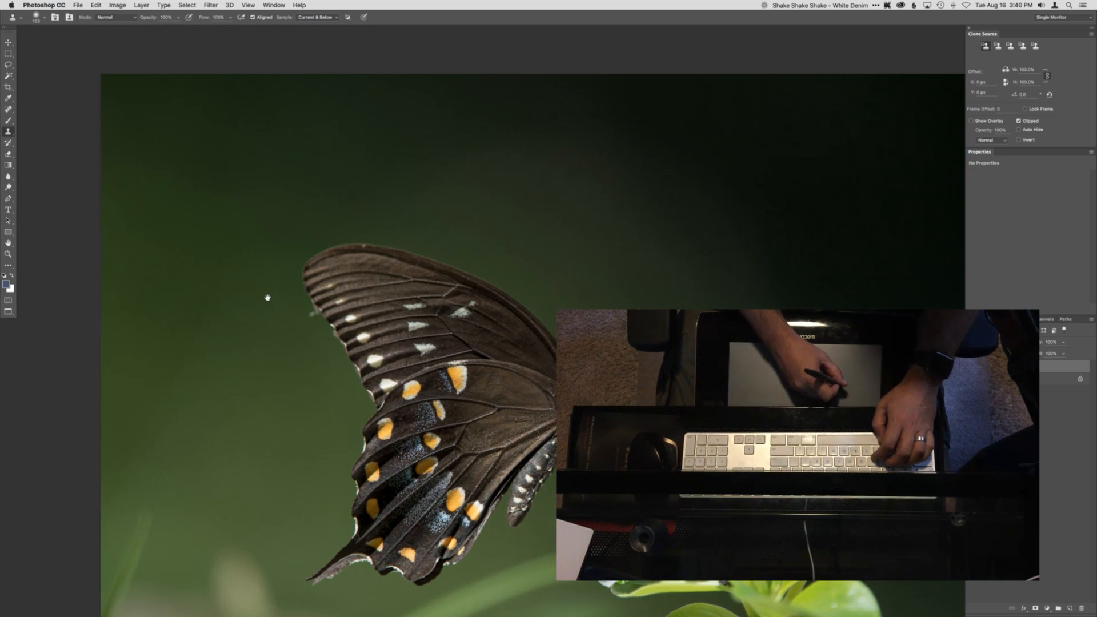
mouse_move(264, 313)
left_mouse_down()
mouse_move(344, 324)
mouse_move(317, 329)
left_mouse_up()
left_click_drag(342, 326, 341, 329)
left_click(346, 313, "alt")
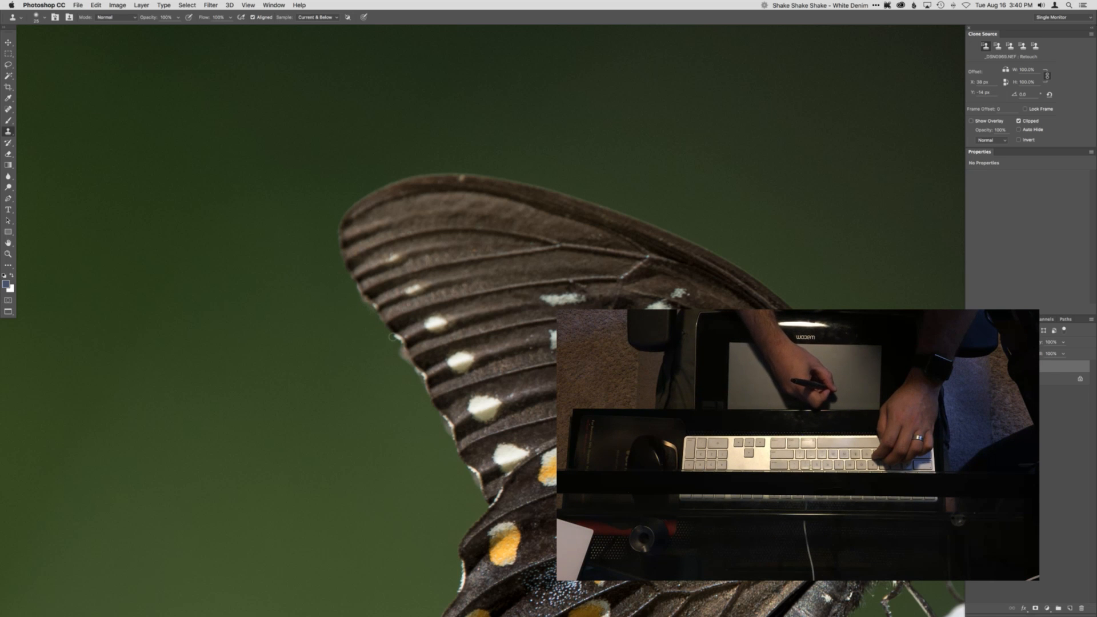
- Clone dark background over the small specks beside the tip of the rightmost white petal
left_click_drag(645, 385, 322, 443)
left_click_drag(631, 431, 387, 488)
left_click_drag(550, 445, 245, 306)
left_click_drag(472, 388, 400, 162)
left_click_drag(482, 448, 340, 338)
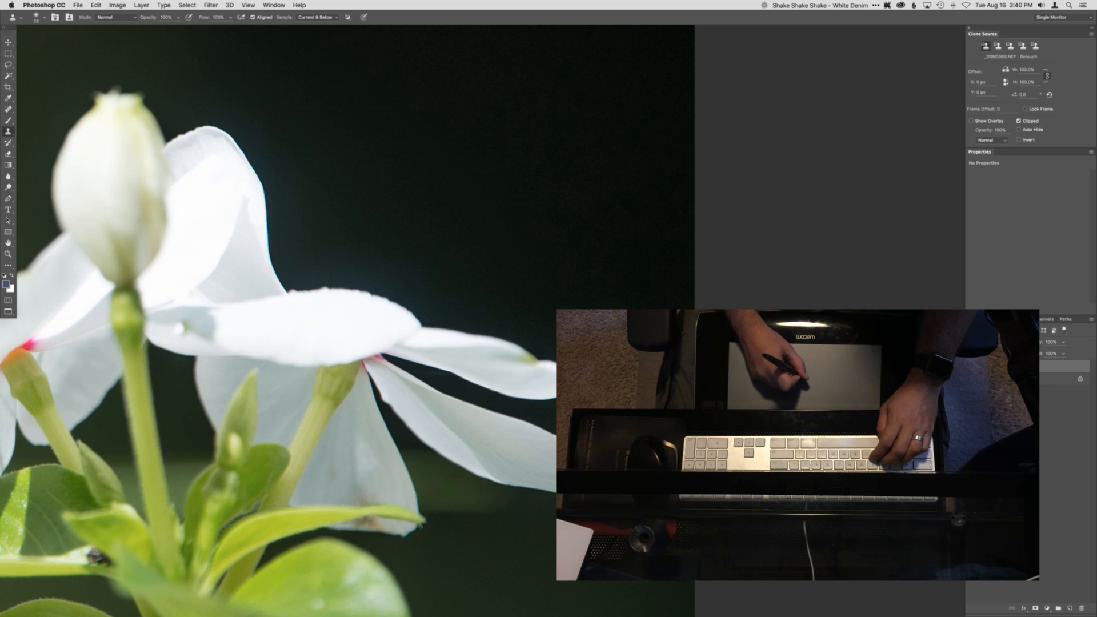
left_click_drag(528, 365, 532, 365)
left_click(532, 365, "alt")
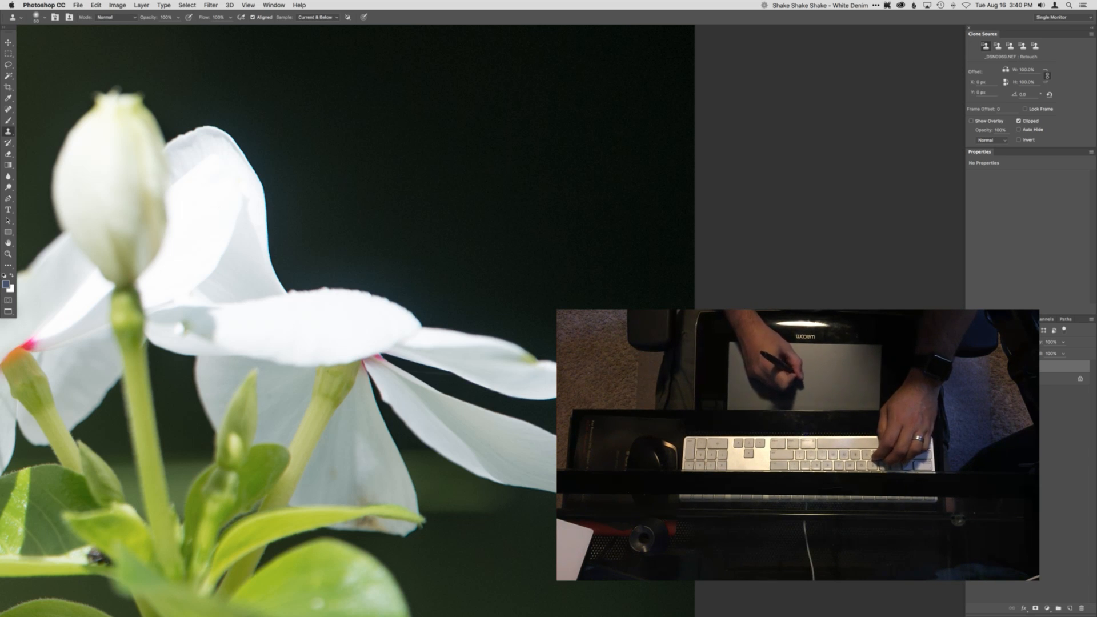
- Clone dark green background over the leaf poking in at the photo's bottom edge, right of the flower stem
left_click_drag(563, 515, 572, 337)
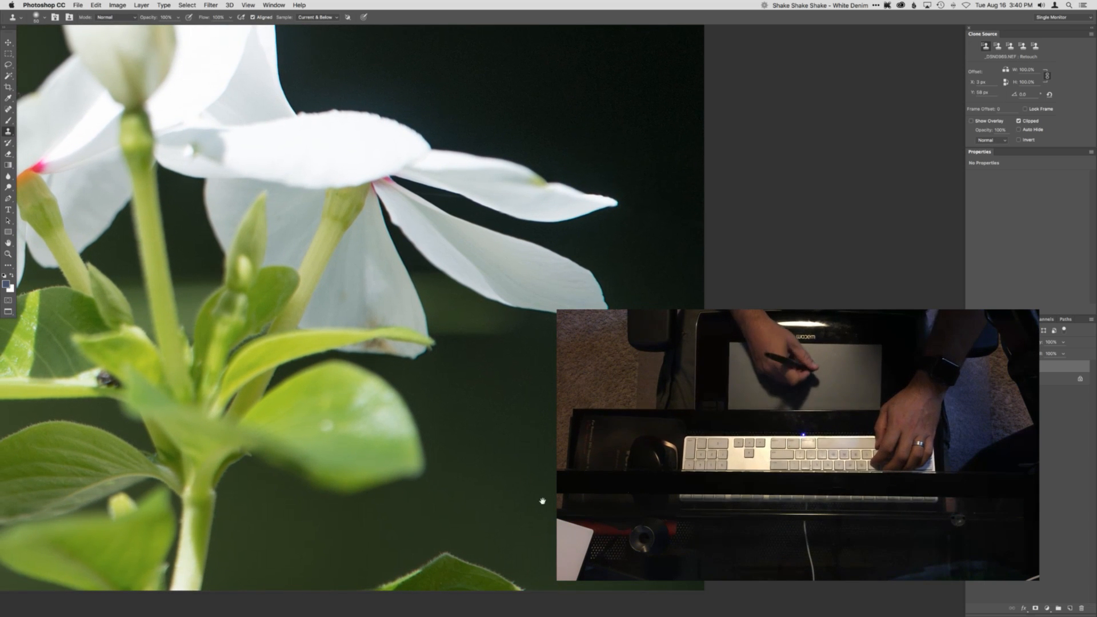
left_click_drag(541, 498, 580, 380)
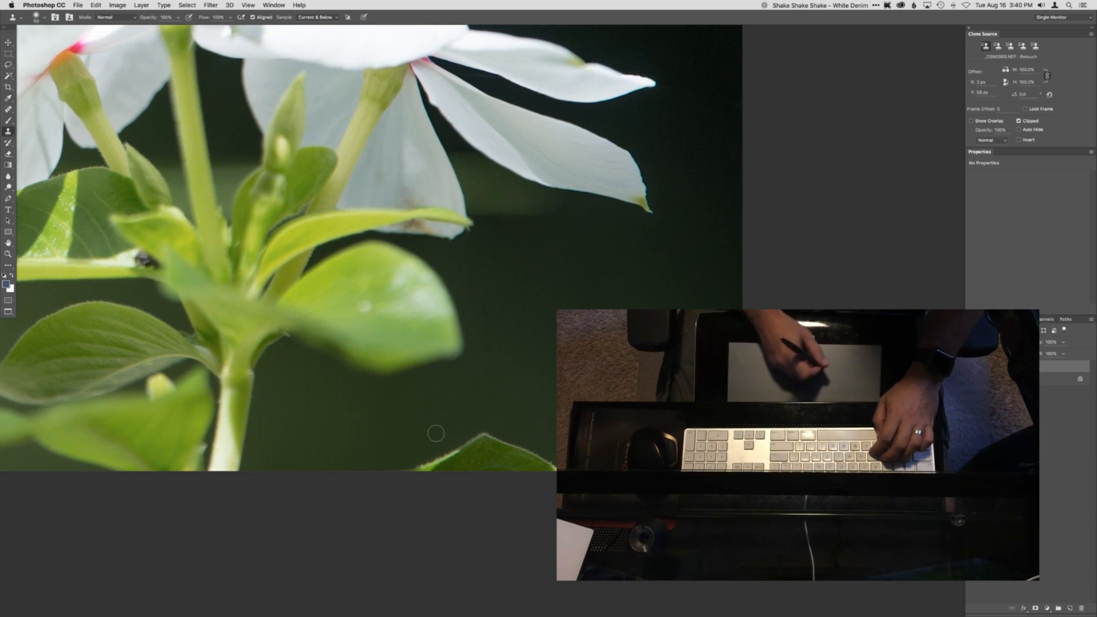
mouse_move(461, 424)
left_mouse_down()
mouse_move(365, 437)
mouse_move(351, 461)
mouse_move(319, 472)
mouse_move(399, 449)
mouse_move(369, 474)
left_mouse_up()
left_click(410, 431, "alt")
mouse_move(425, 450)
left_mouse_down()
mouse_move(409, 466)
mouse_move(462, 479)
mouse_move(411, 496)
left_mouse_up()
- Clone over the blurred background along the photo's bottom edge, left of the flower stem
mouse_move(269, 423)
left_mouse_down()
mouse_move(875, 451)
mouse_move(1069, 406)
left_mouse_up()
mouse_move(499, 426)
left_mouse_down()
mouse_move(517, 425)
mouse_move(357, 414)
left_mouse_up()
left_click(378, 426, "alt")
mouse_move(365, 451)
left_mouse_down()
mouse_move(190, 458)
mouse_move(204, 462)
left_mouse_up()
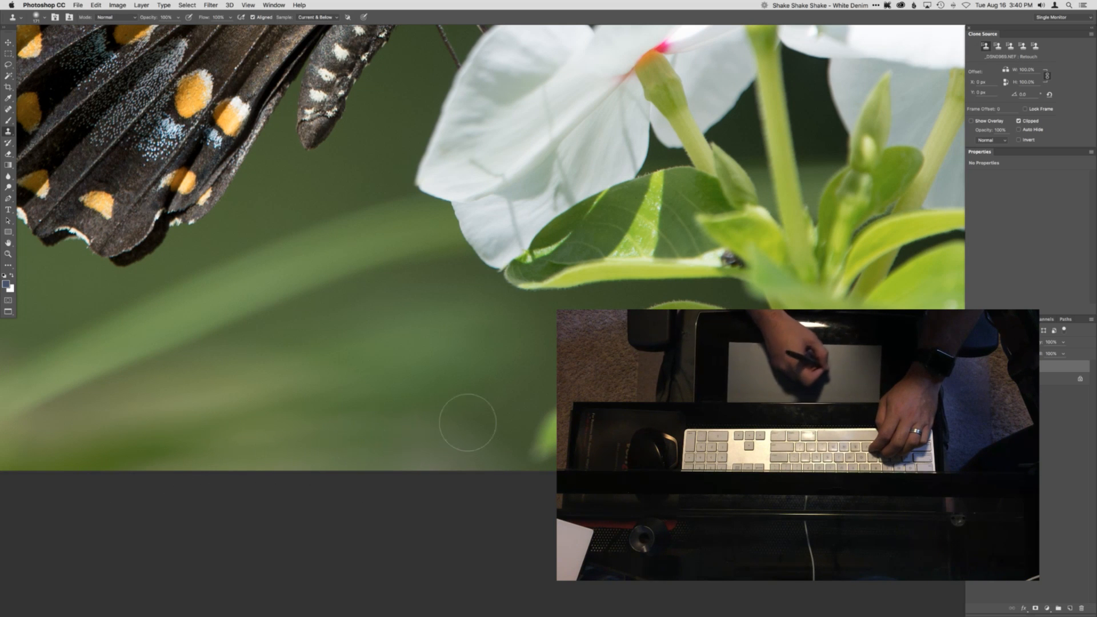
- Clone green background over the pale blurred plant shape in the lower-left background to fade it out
left_click_drag(465, 409, 674, 397)
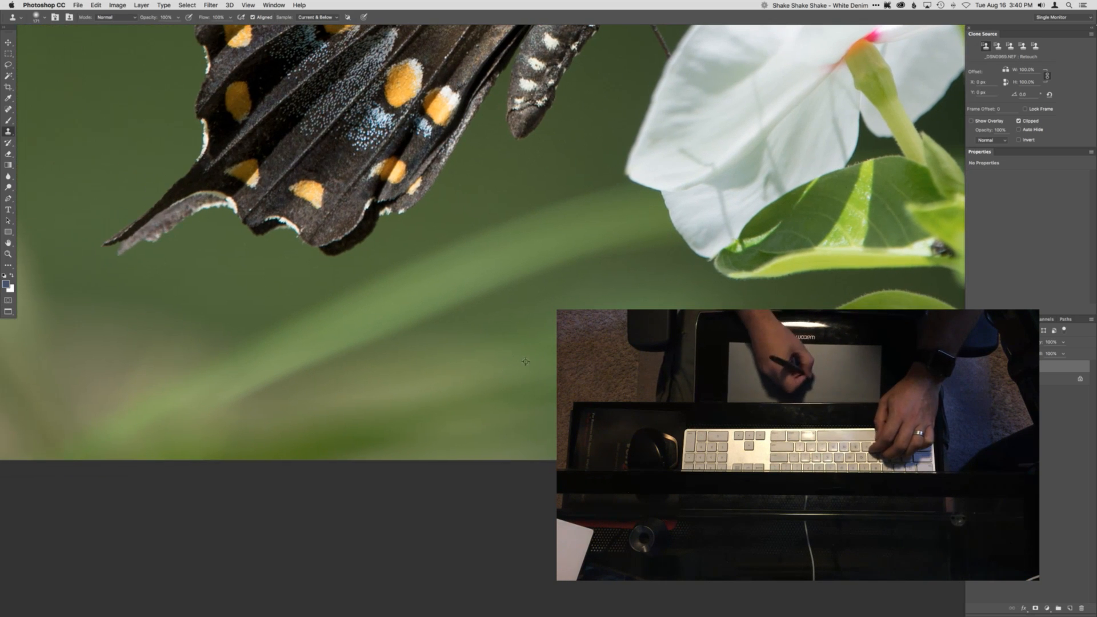
left_click_drag(214, 426, 617, 400)
left_click_drag(482, 383, 445, 464)
mouse_move(411, 392)
left_mouse_down()
mouse_move(443, 392)
mouse_move(435, 408)
left_mouse_up()
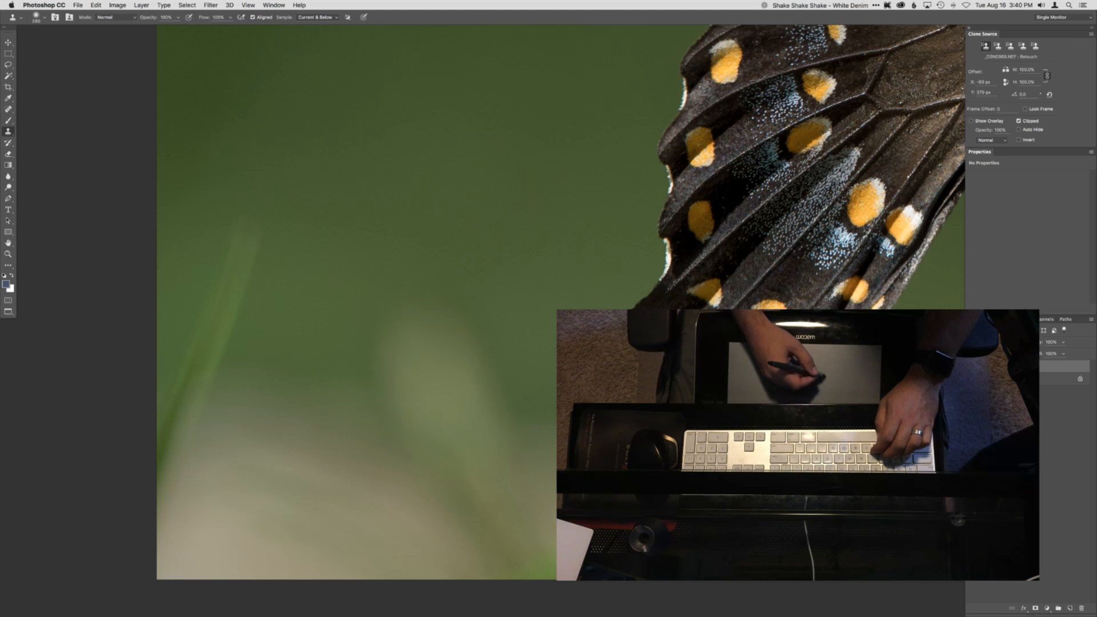
left_click(443, 302, "alt")
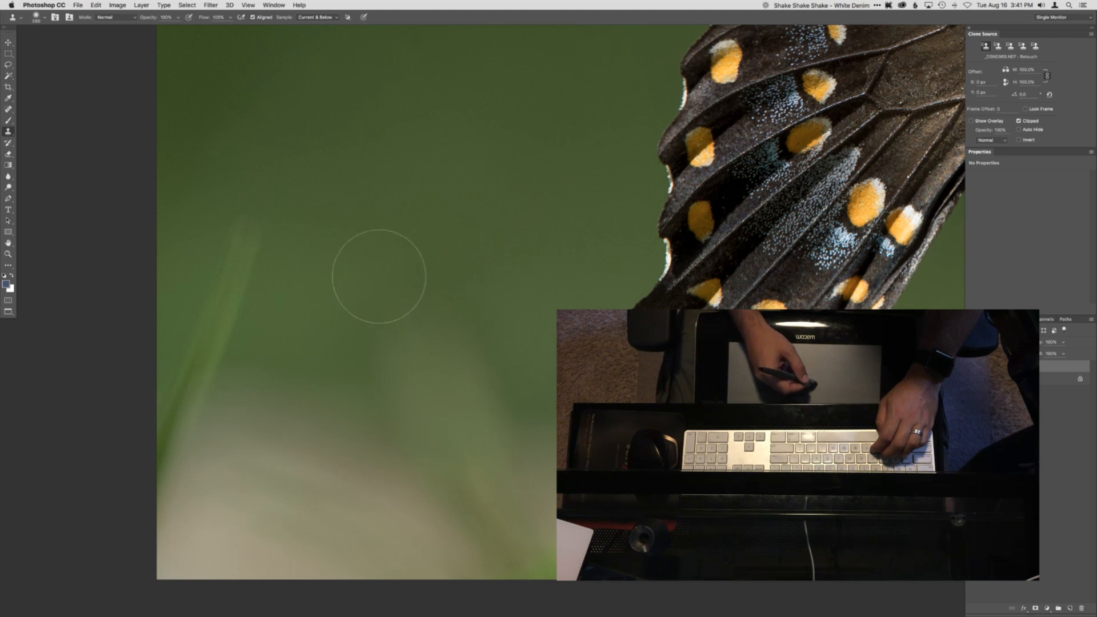
key("super+0")
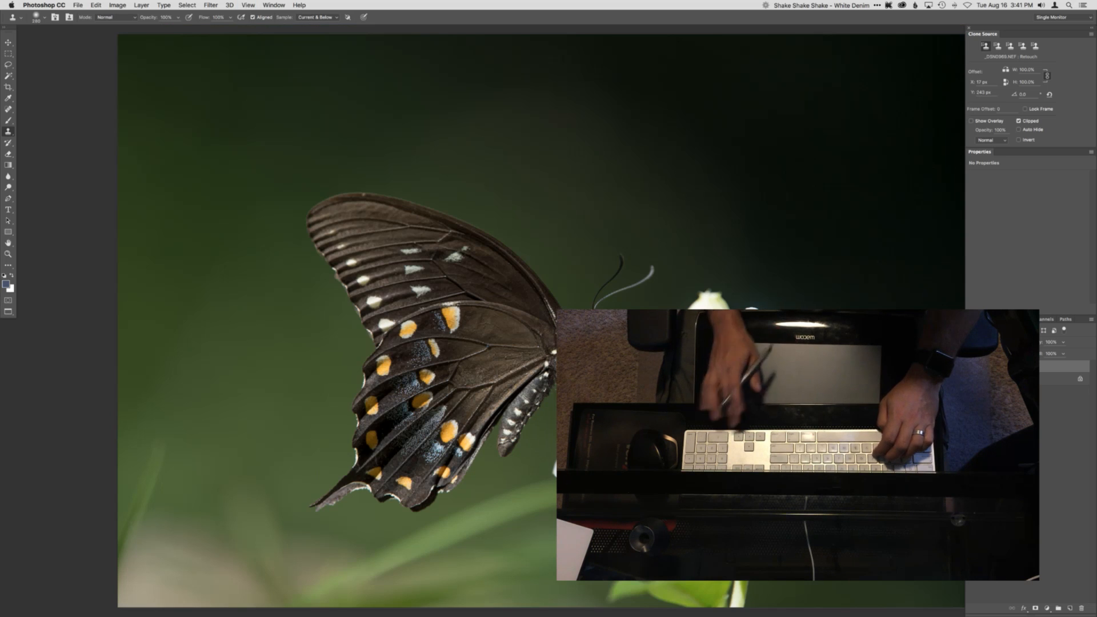
left_click(220, 457, "alt")
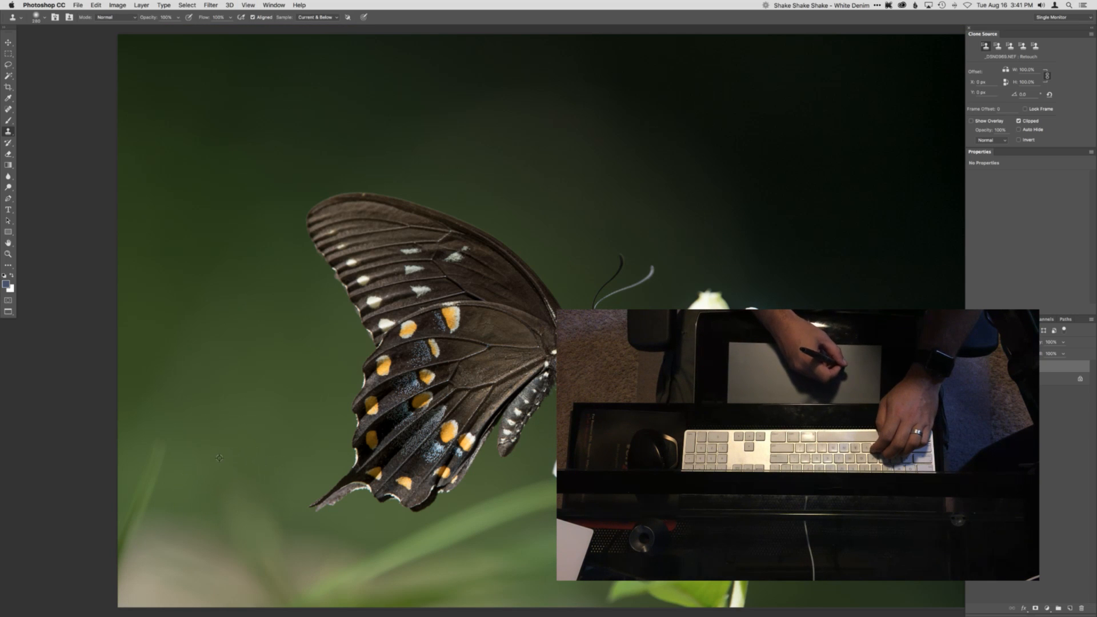
left_click_drag(241, 481, 215, 497)
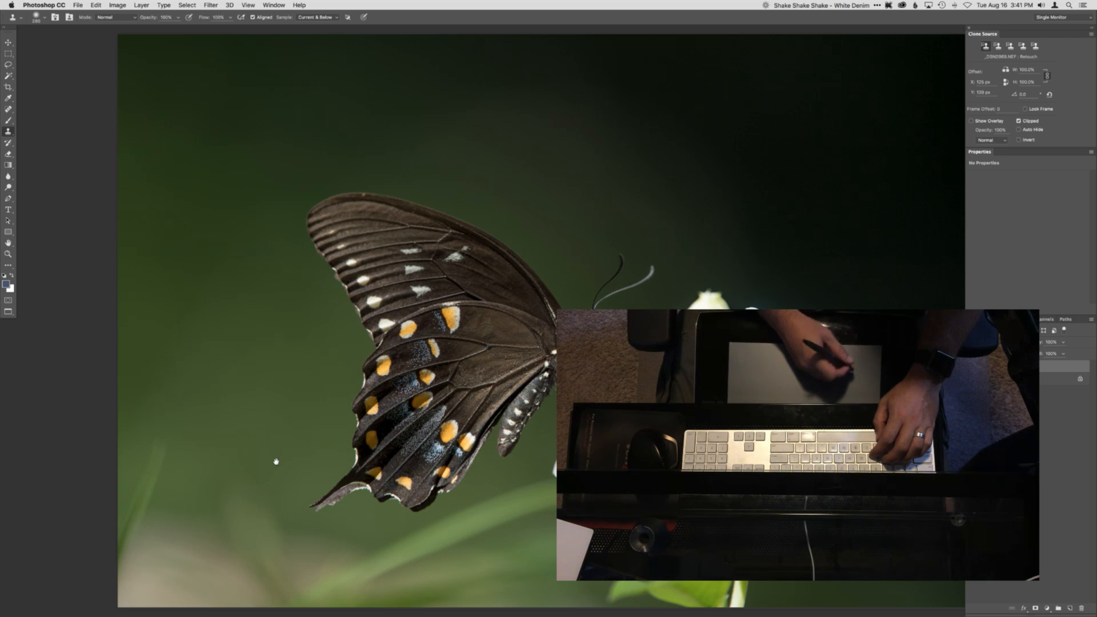
- Paint sampled background green over the beige ground at the photo's lower left and darken that area with a masked Curves adjustment layer
key("b")
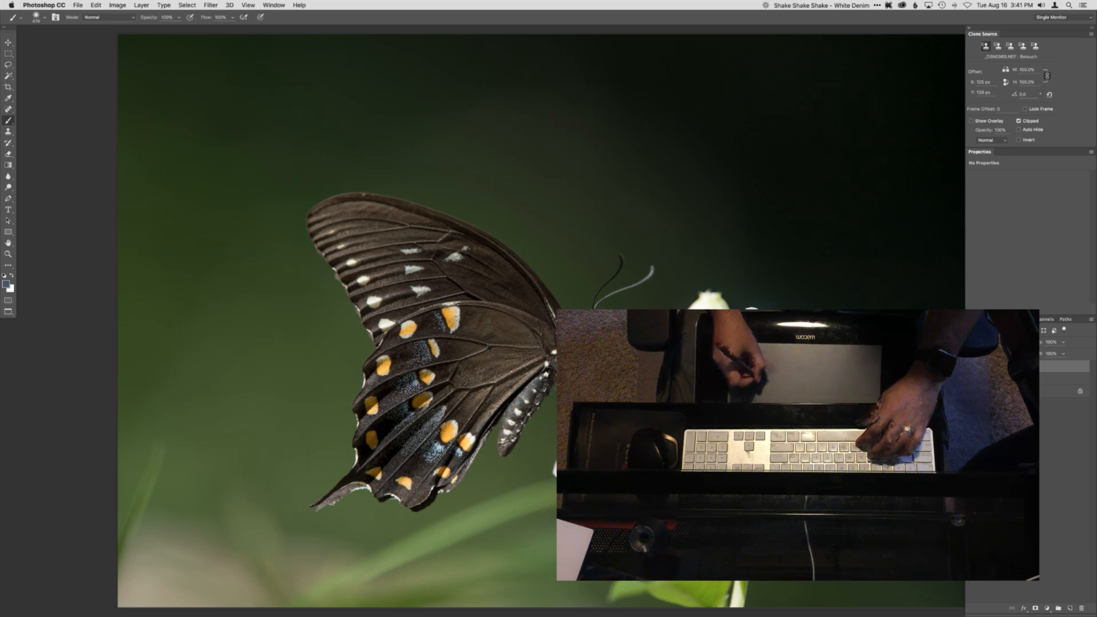
left_click(249, 440, "alt")
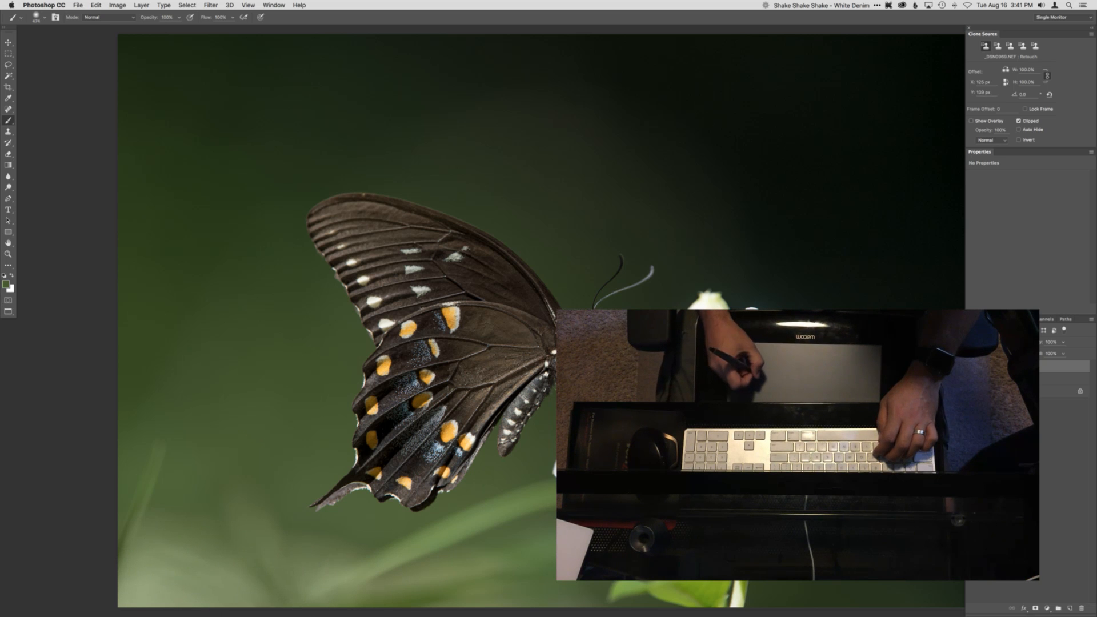
left_click(1009, 378)
key("F2")
left_click_drag(288, 544, 296, 535)
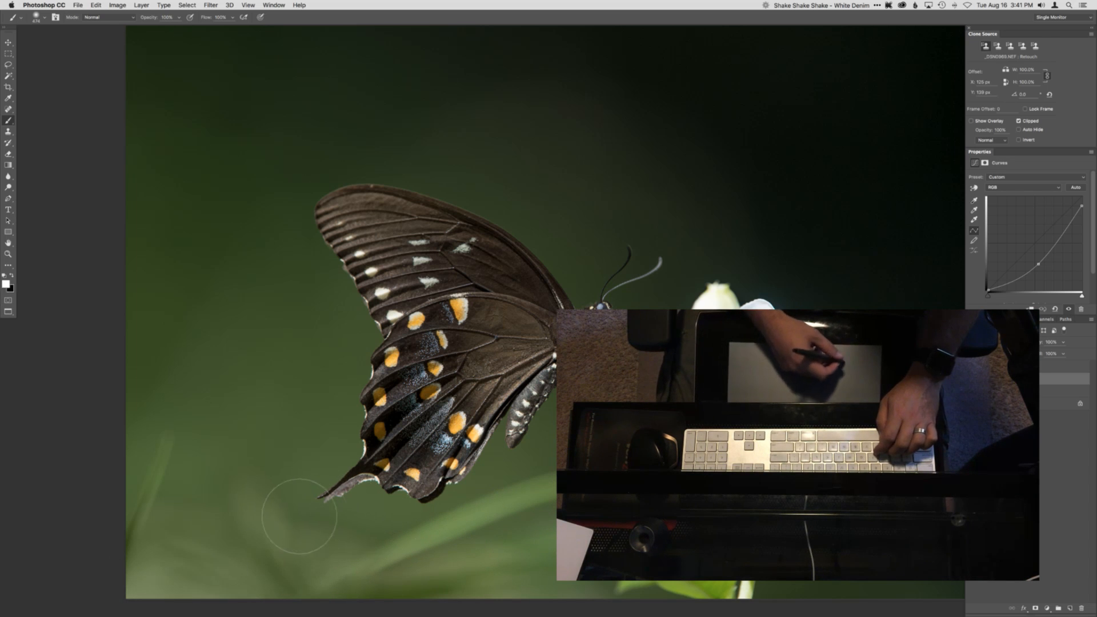
key("x")
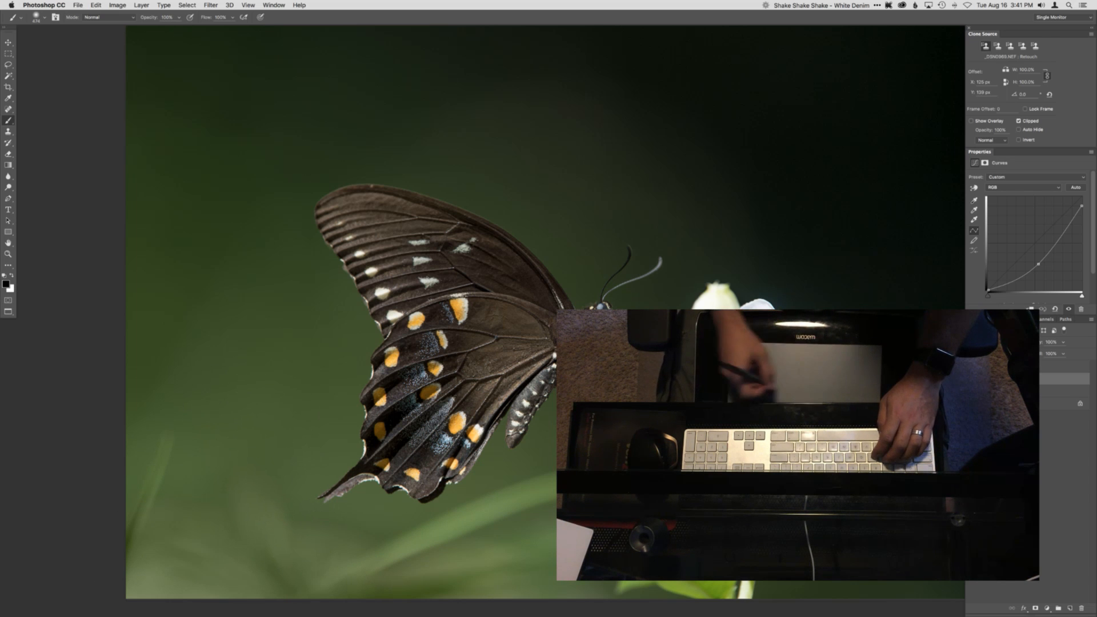
- Add a new layer on top and clone nearby green background over the uneven patches beside the wing's lower-left tail
left_click(1017, 366)
key("alt+shift+super+n")
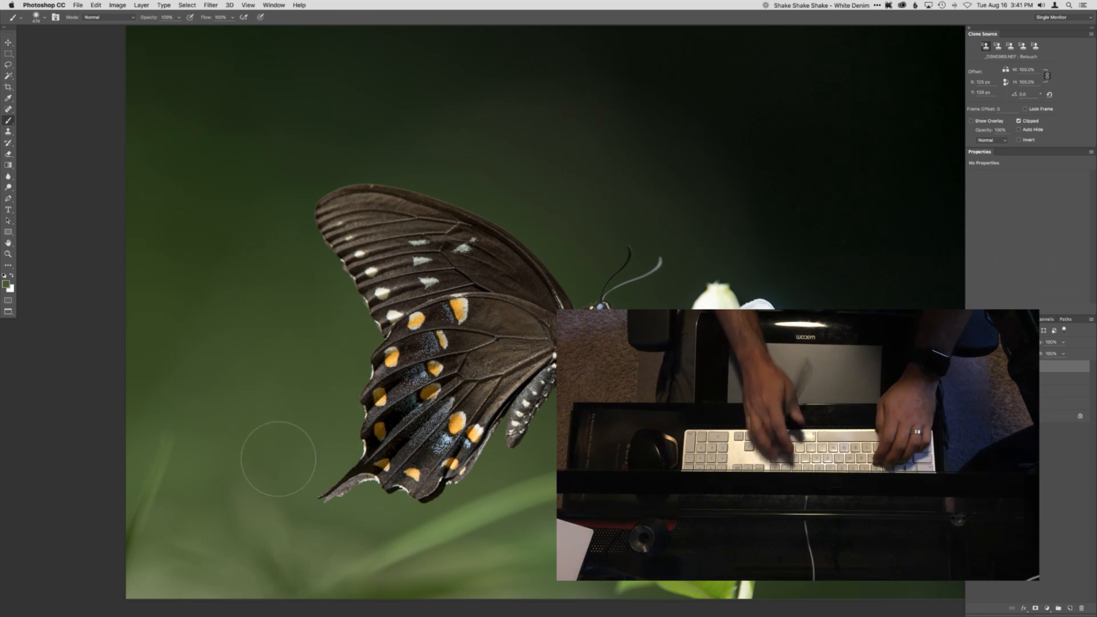
key("s")
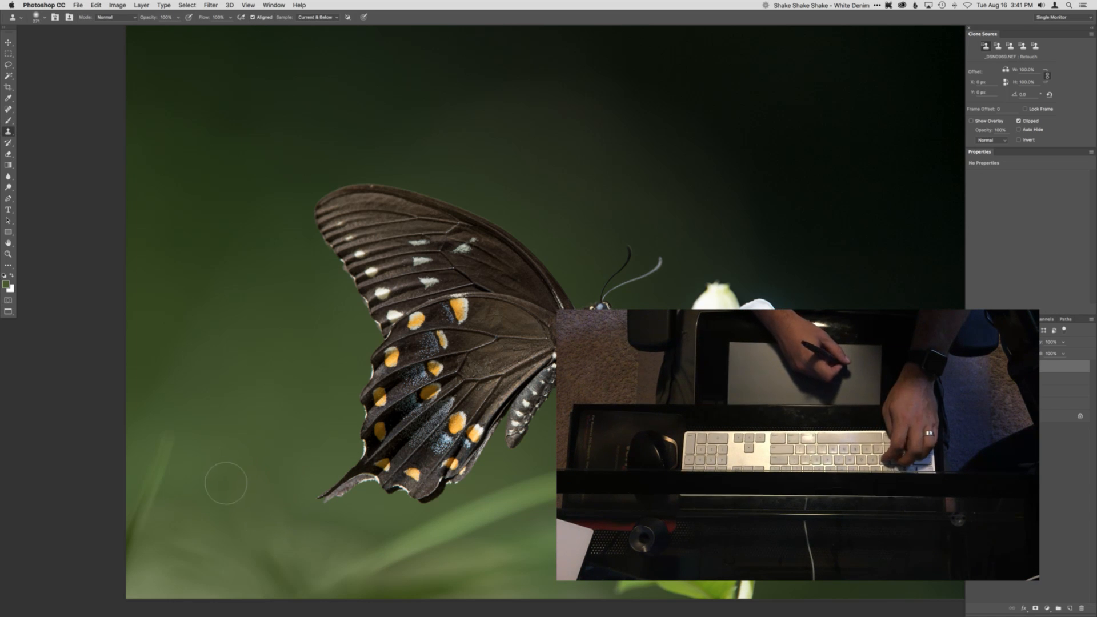
left_click(208, 453, "alt")
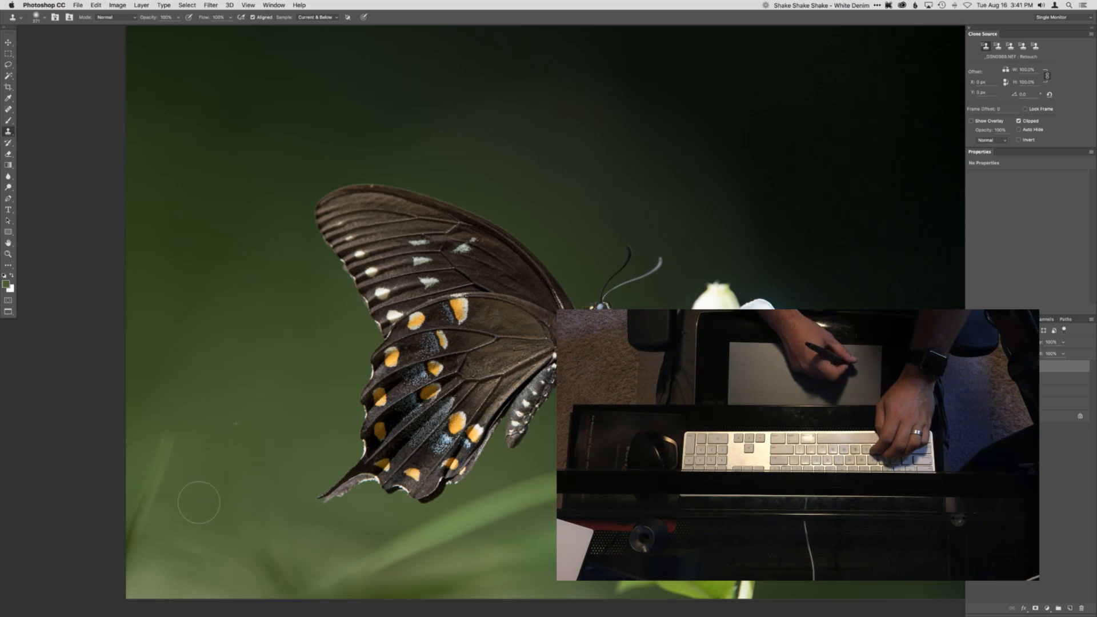
mouse_move(235, 473)
left_mouse_down()
mouse_move(231, 464)
mouse_move(245, 485)
mouse_move(238, 509)
left_mouse_up()
left_click(208, 507, "alt")
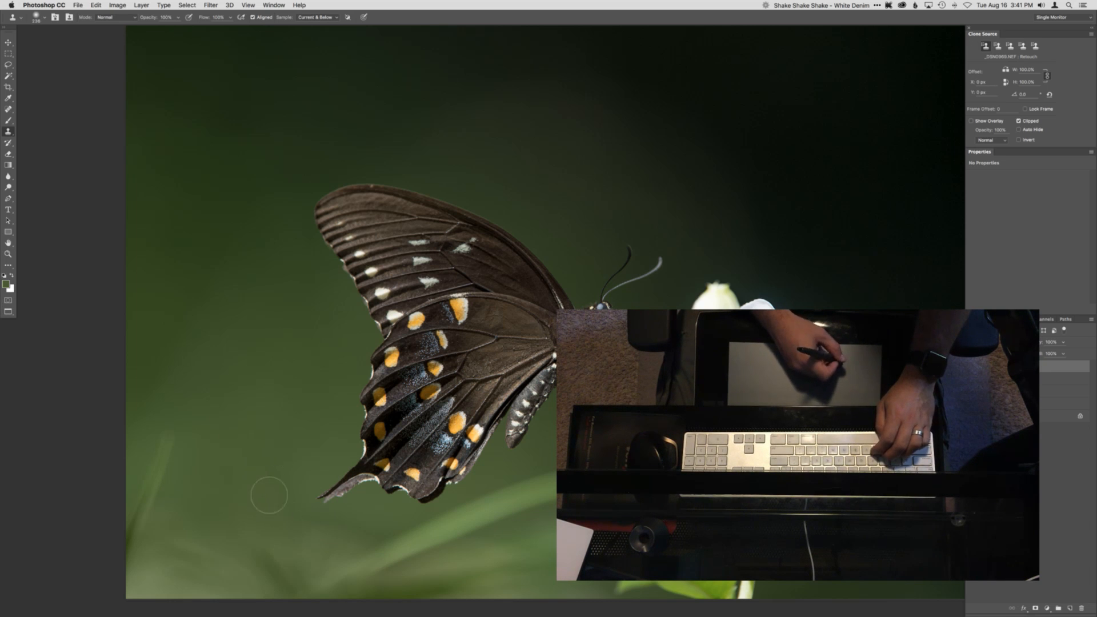
key("bracketright")
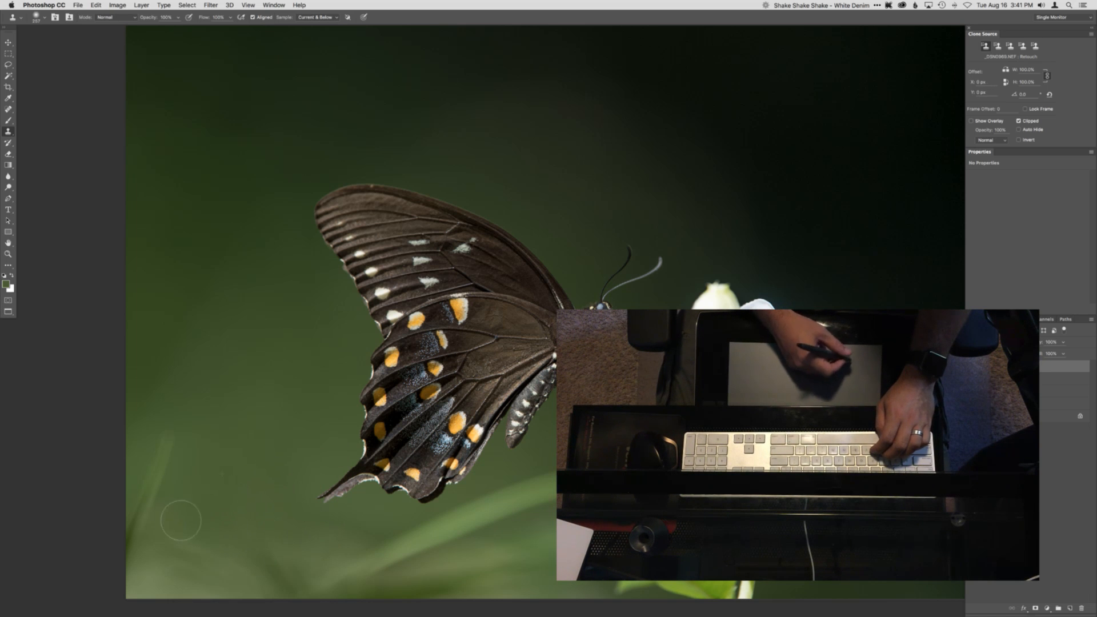
left_click(237, 467, "alt")
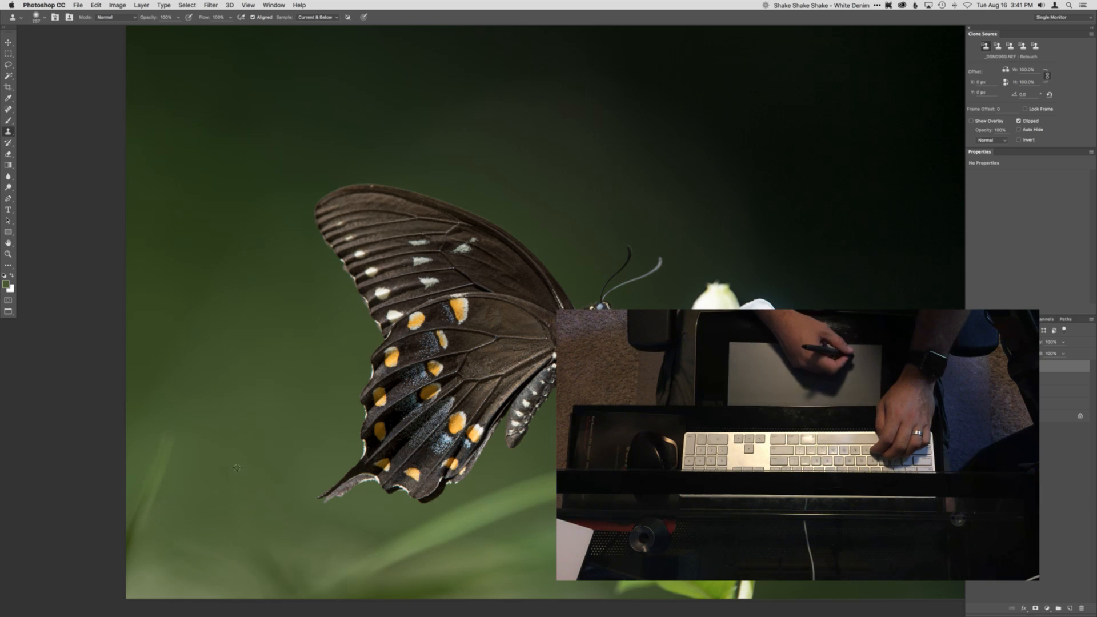
- Add a layer mask to the cloned layer and blend the retouched area beside the wing tail with a soft round brush
key("super+shift+m")
key("b")
right_click(278, 495)
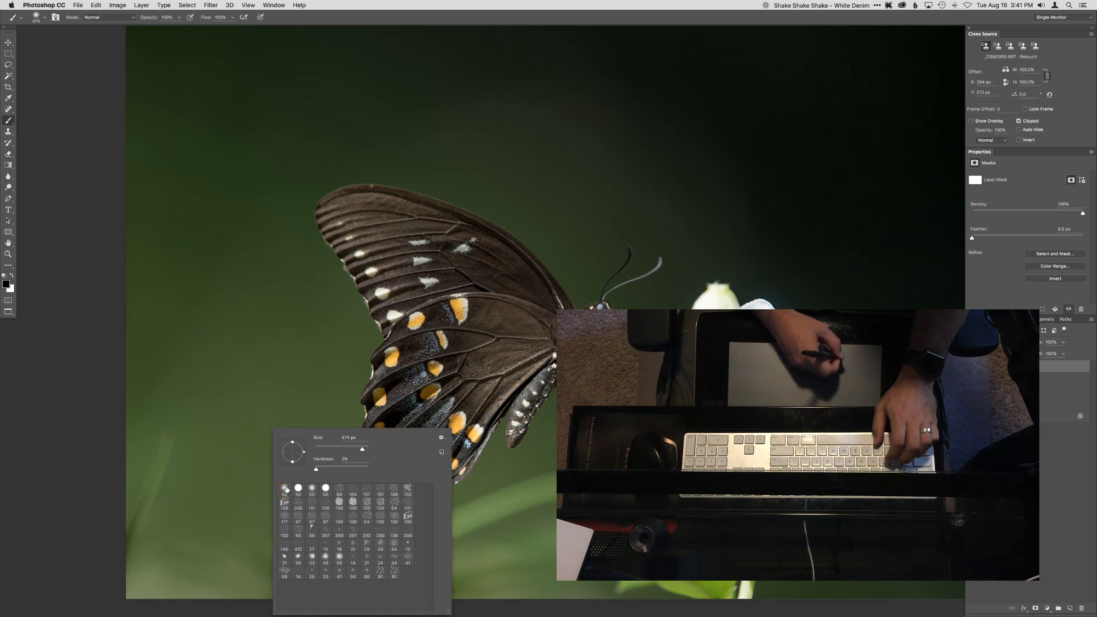
left_click(284, 490)
left_click_drag(232, 497, 318, 489)
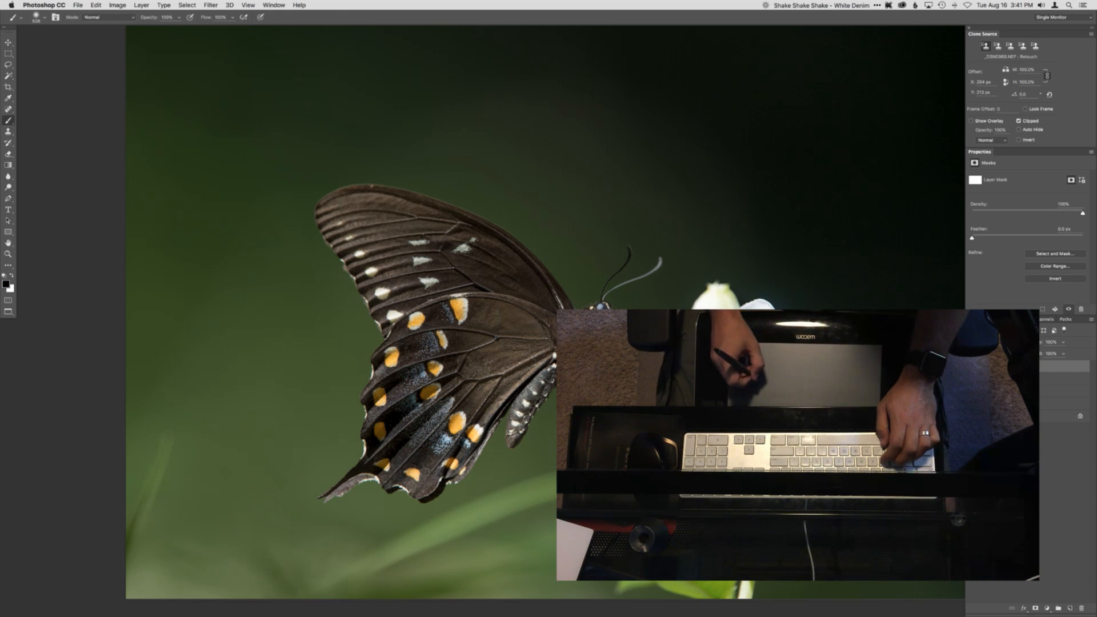
left_click_drag(207, 530, 223, 528)
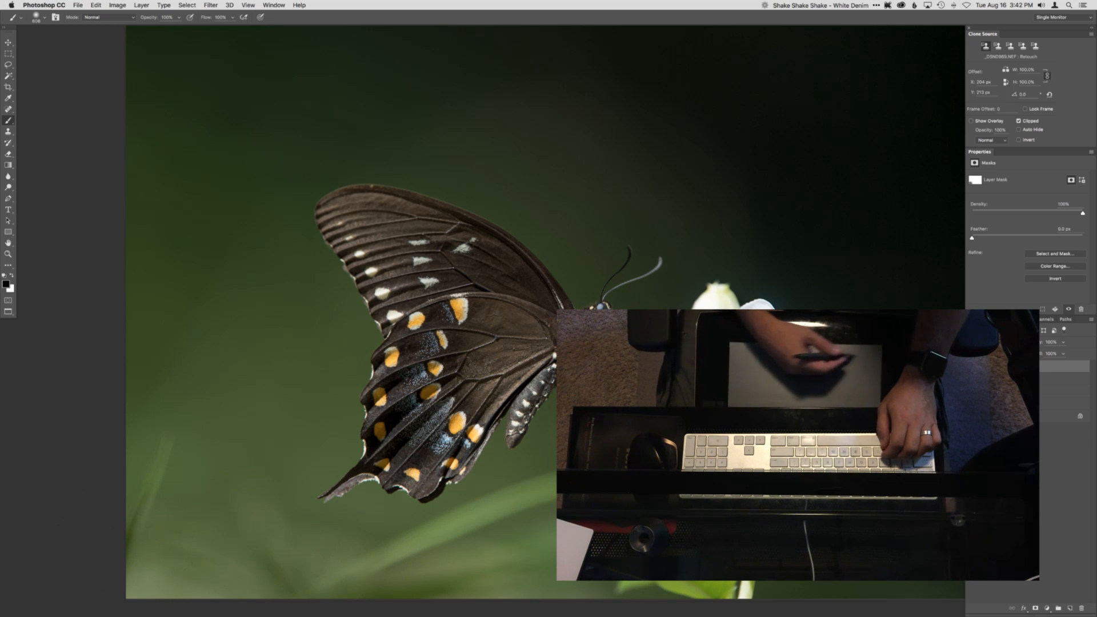
key("super+z")
- Clone out the small light nick on the upper edge of the butterfly's forewing on the lower retouching layer
left_click_drag(635, 434, 598, 432)
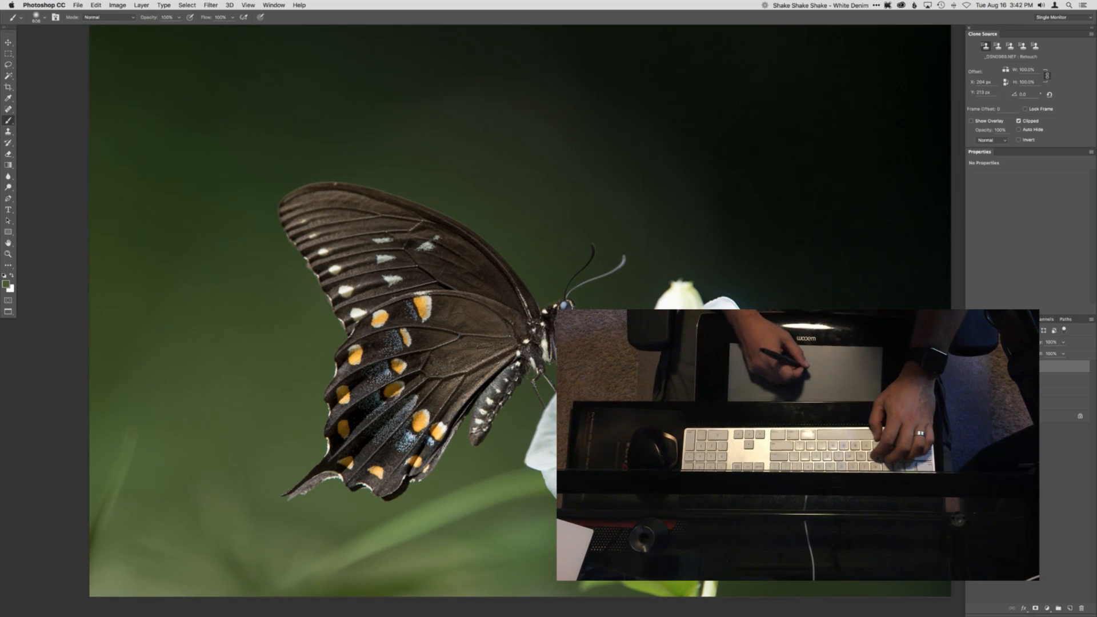
left_click(1022, 404)
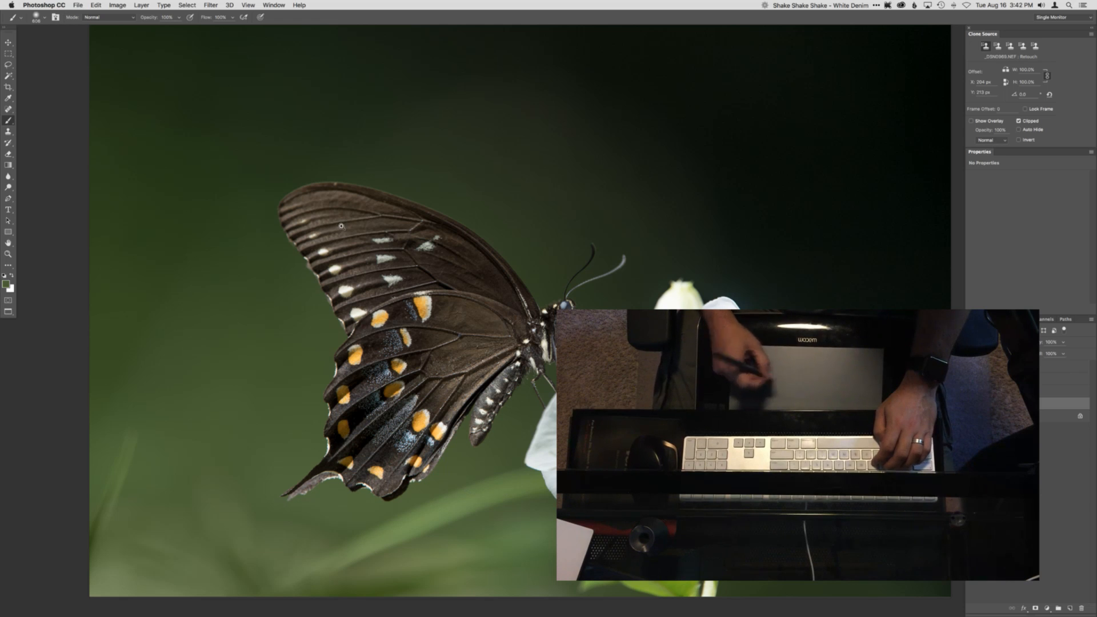
left_click_drag(341, 226, 377, 224)
mouse_move(332, 171)
left_mouse_down()
mouse_move(363, 348)
mouse_move(276, 331)
left_mouse_up()
key("s")
left_click_drag(374, 319, 366, 321)
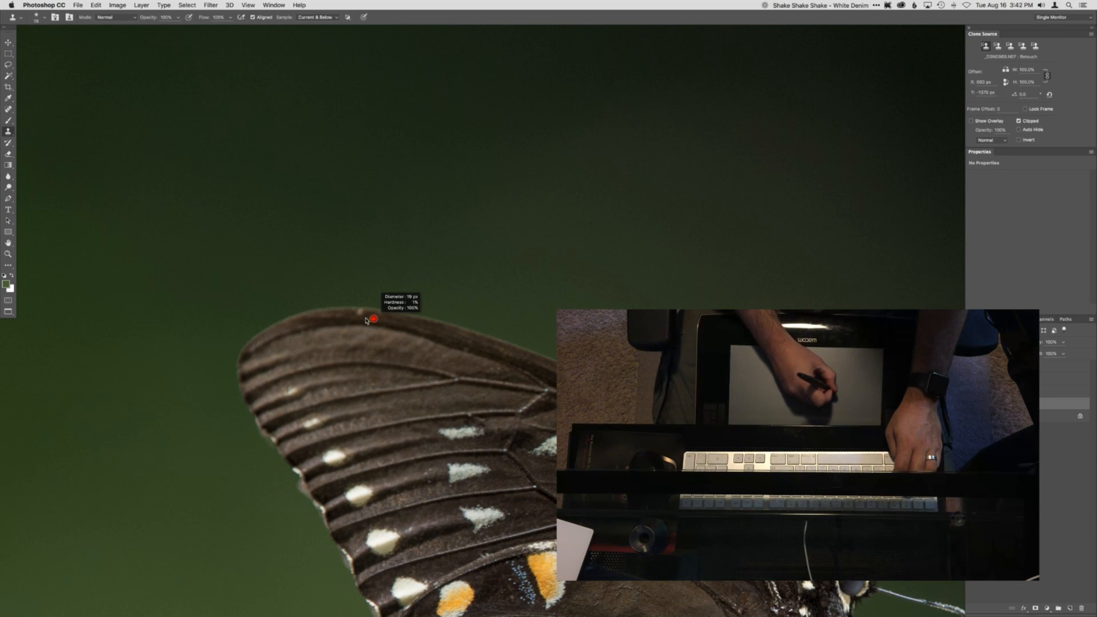
left_click(361, 313, "alt")
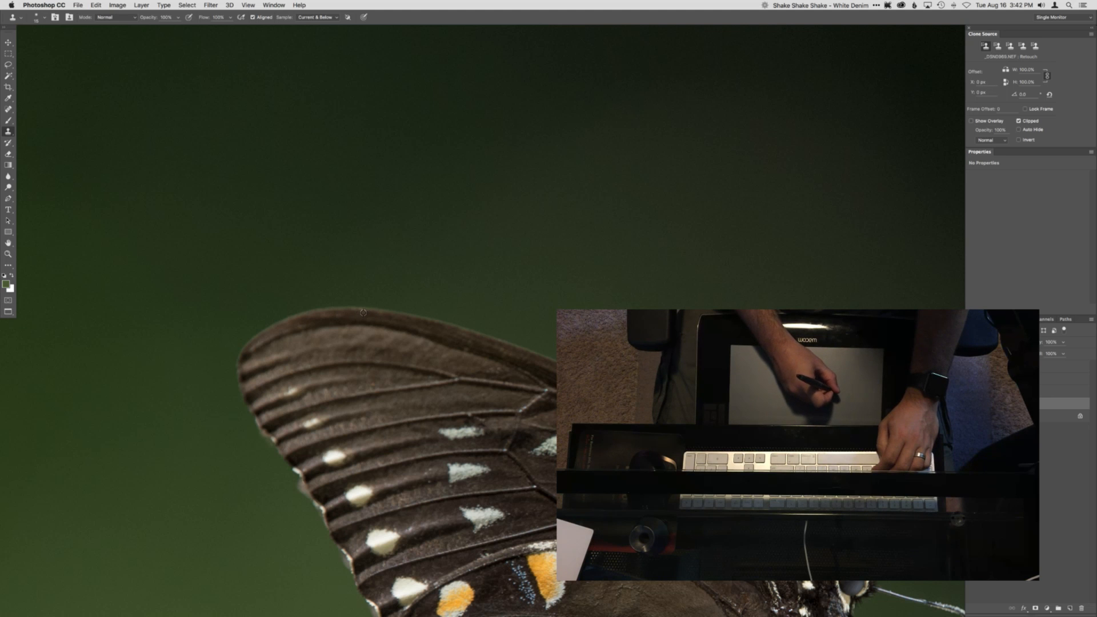
key("super+0")
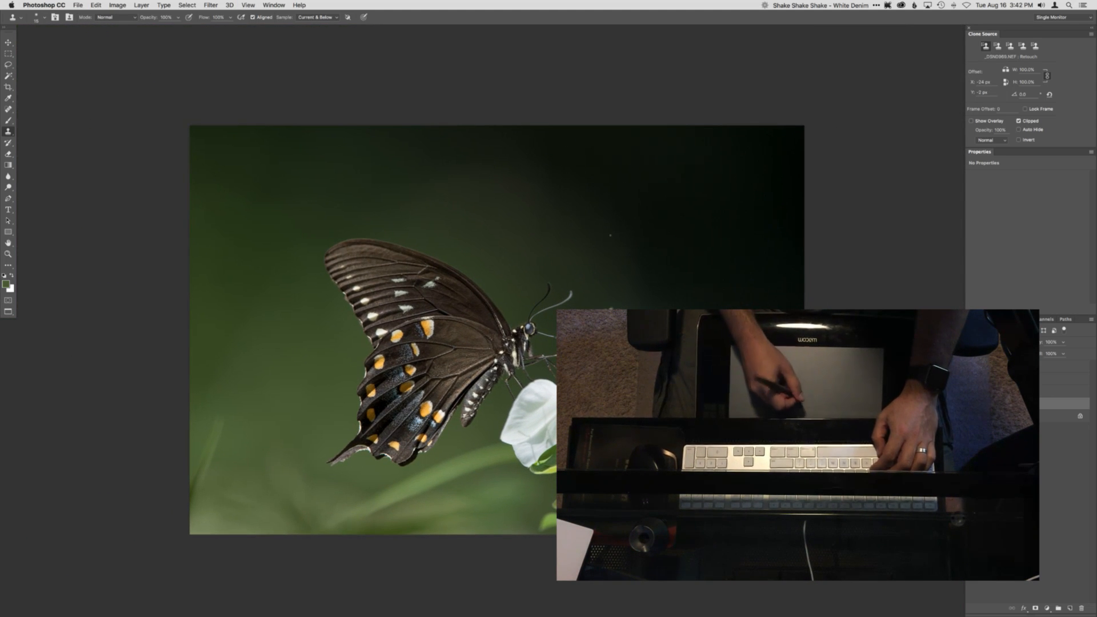
- Add a Curves adjustment layer at the top of the layer stack and move its black point inward to deepen the shadows
key("super+m")
key("Return")
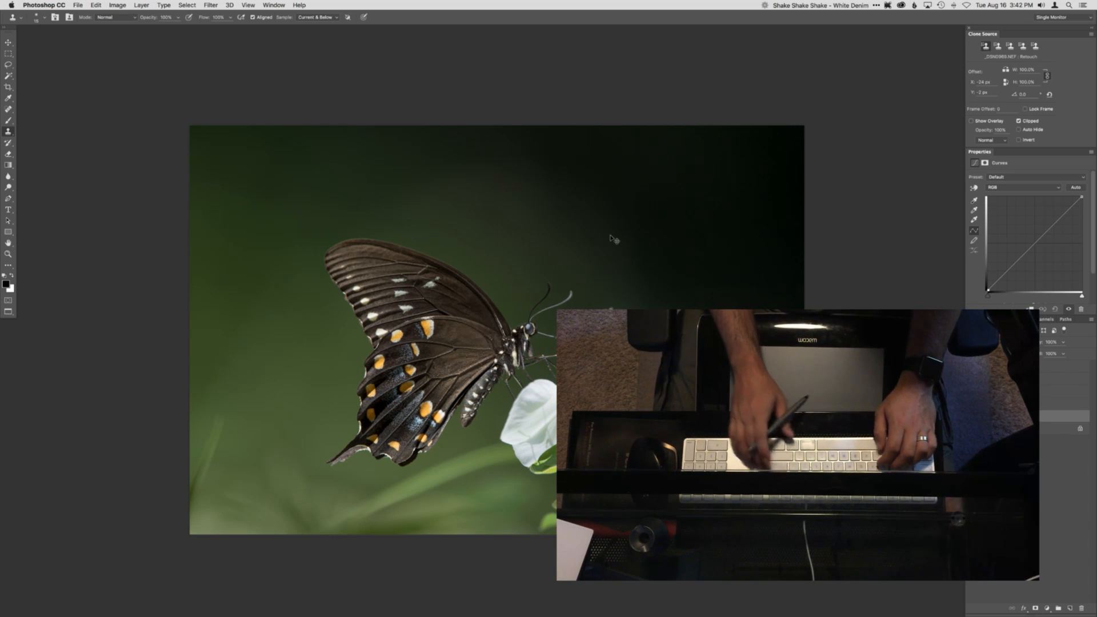
key("super+shift+bracketright")
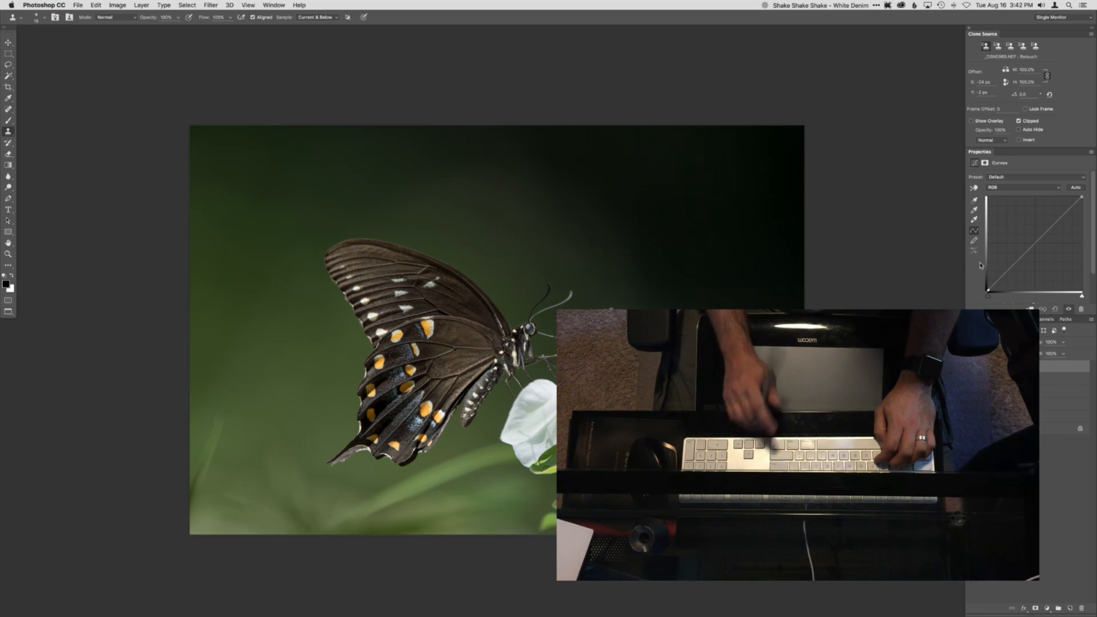
key("plus")
key("shift+Right")
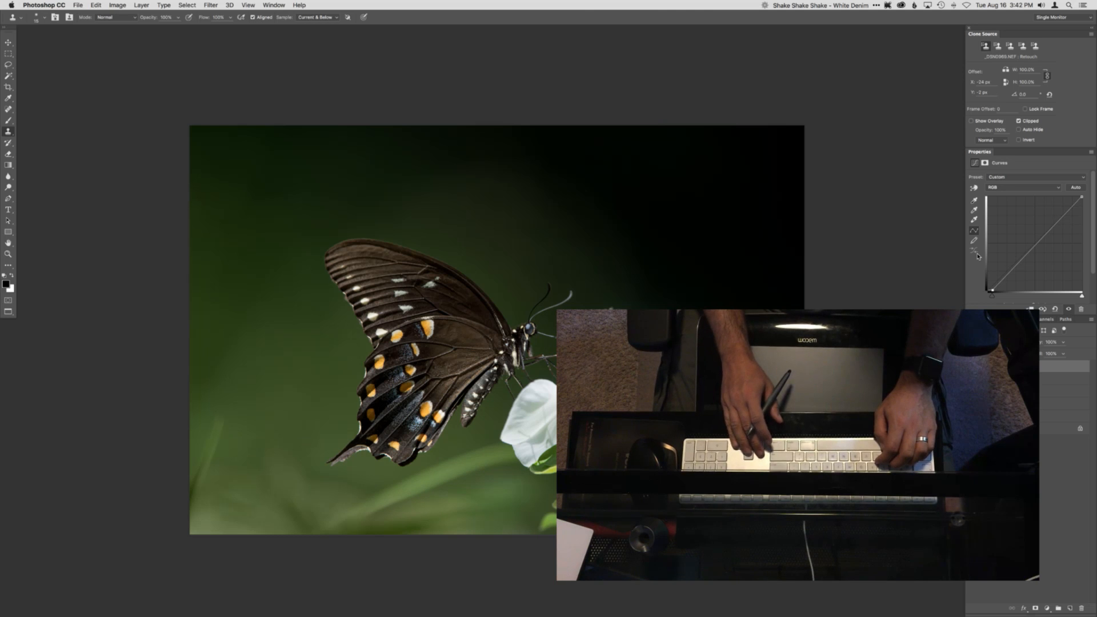
- Invert the Curves layer's mask and paint the darkening into the upper background with a large soft white brush
key("super+i")
key("b")
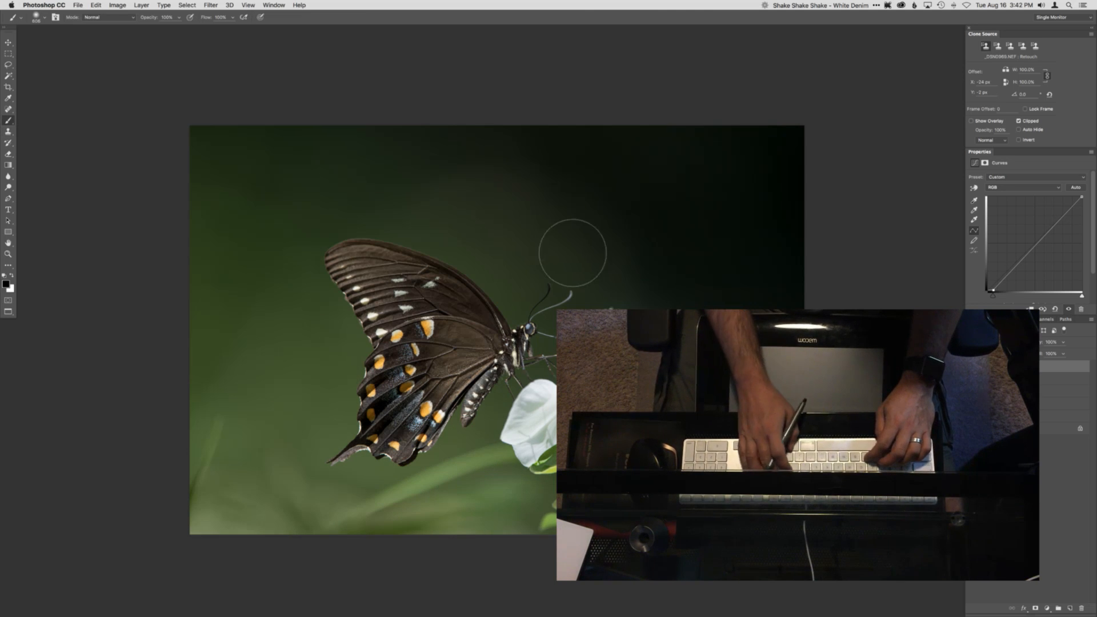
key("x")
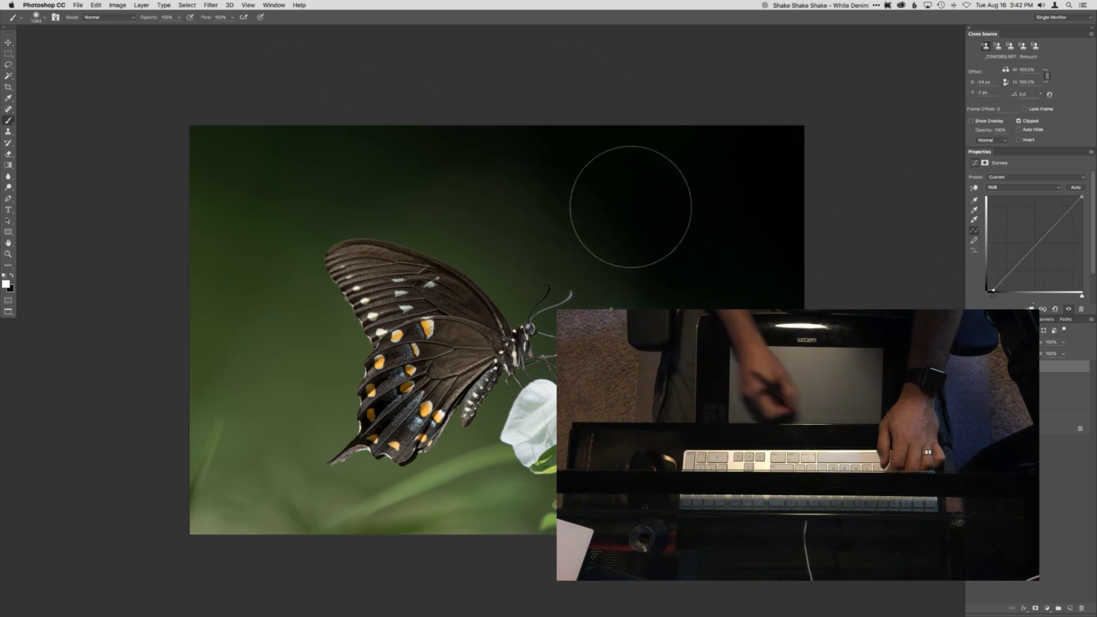
key("x")
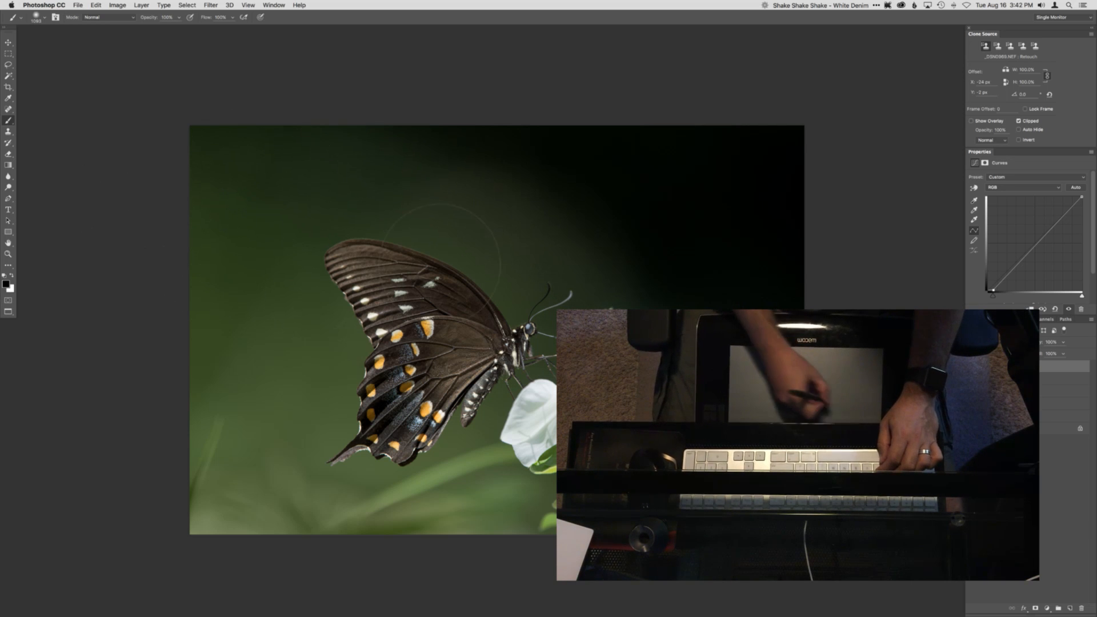
key("x")
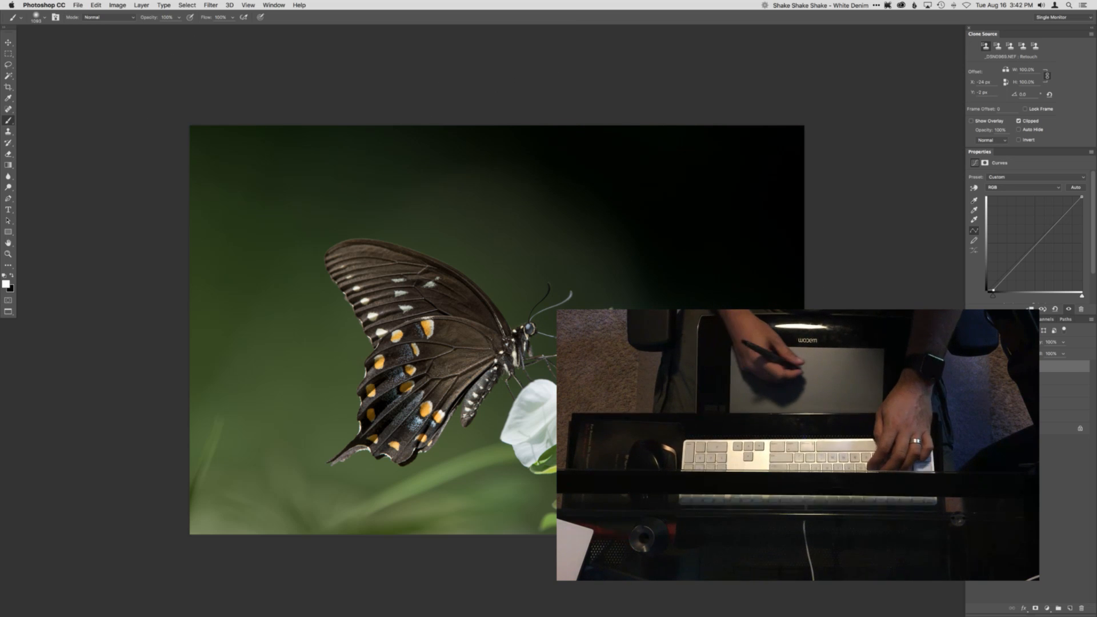
- Examine the Curves mask on its own and compare the upper background with the adjustment off and on
key("BackSpace")
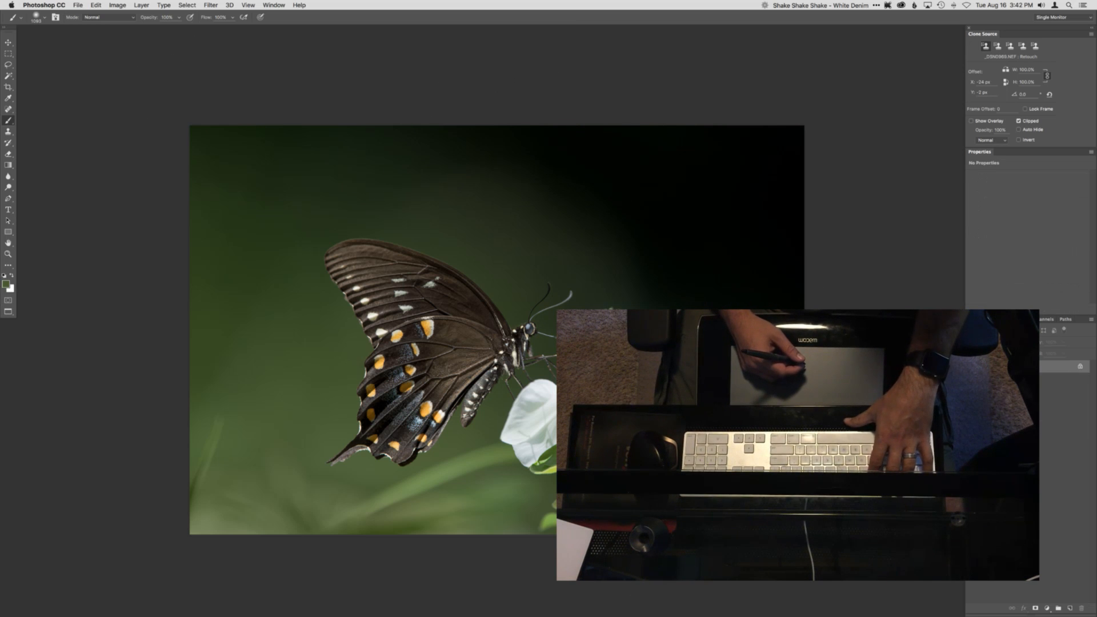
key("super+z")
key("super+plus")
left_click_drag(500, 252, 500, 366)
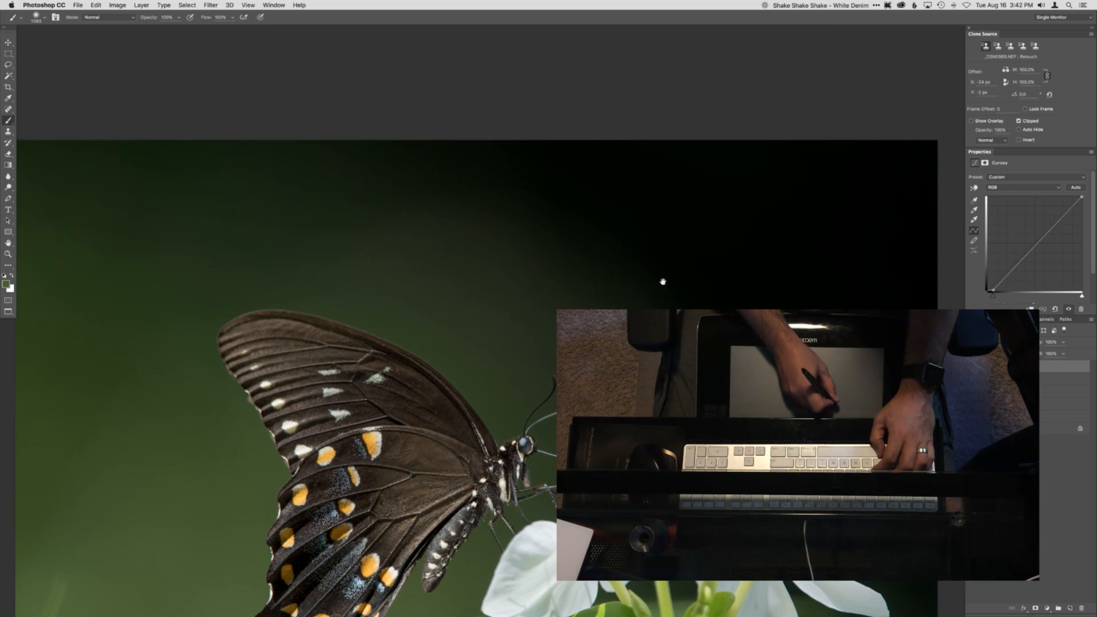
left_click(1002, 366, "alt")
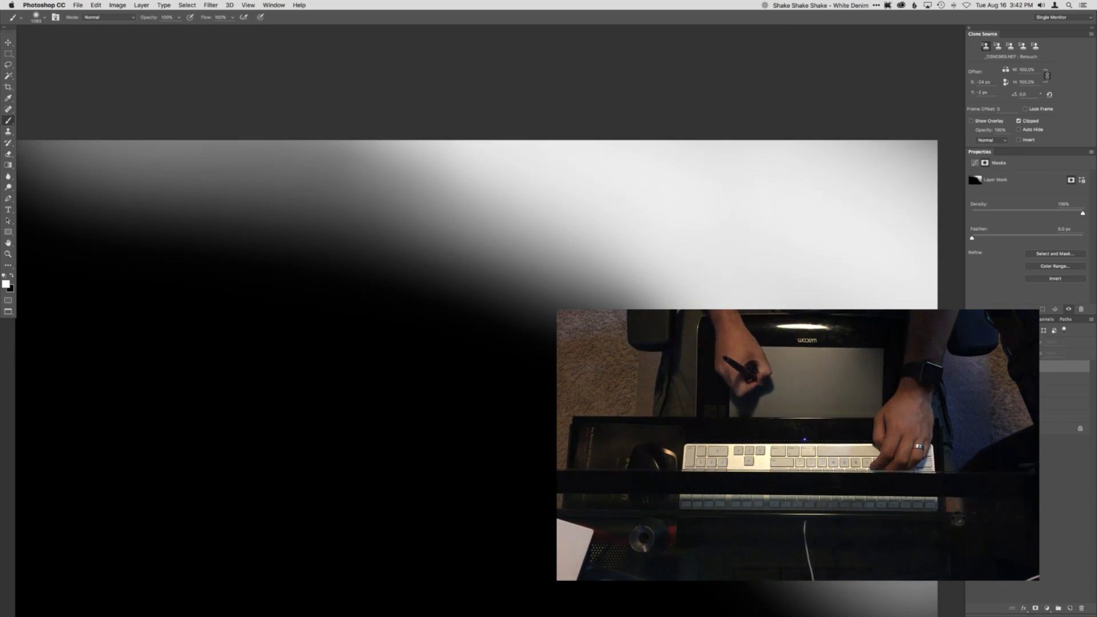
left_click(1002, 366, "alt")
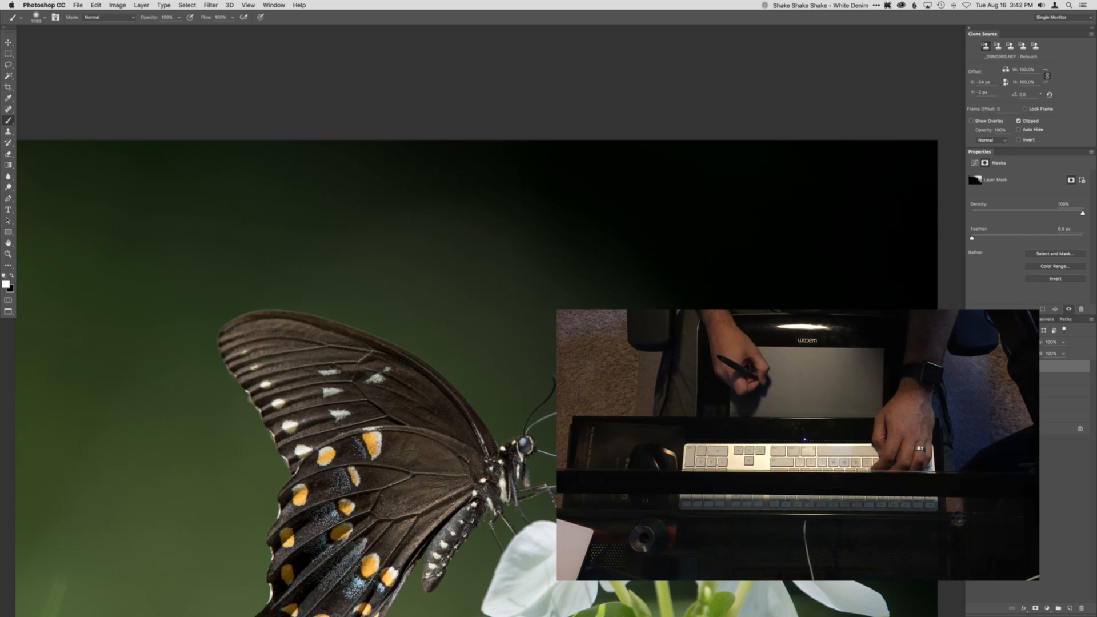
left_click(972, 366)
left_click(972, 366)
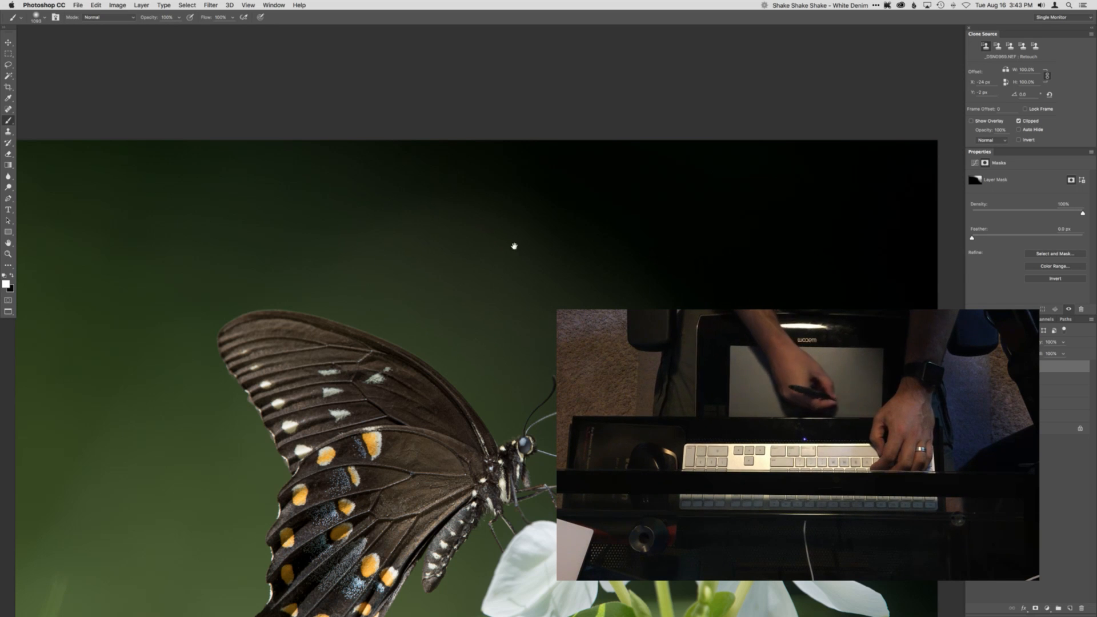
- Apply the Add Noise filter with Gaussian distribution to the Curves layer's mask
left_click(210, 7)
mouse_move(222, 124)
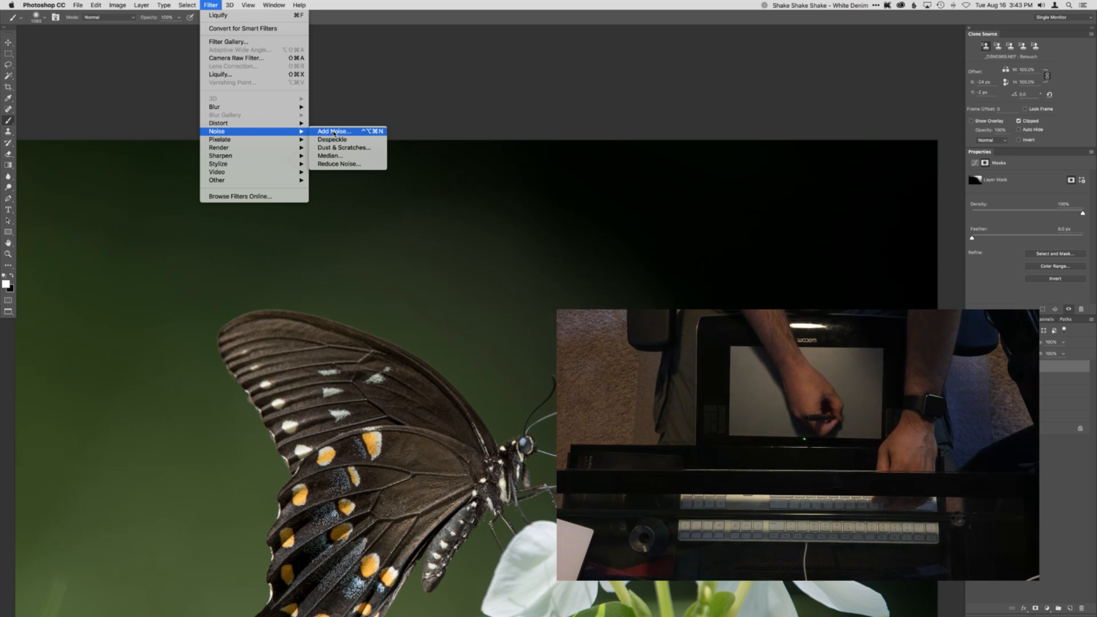
left_click(354, 132)
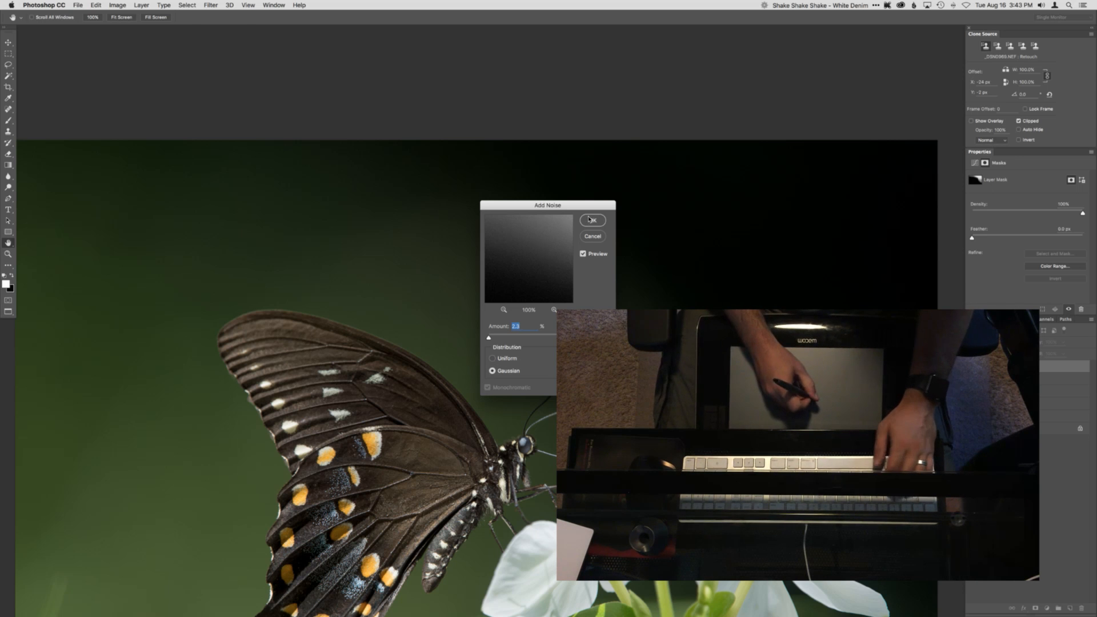
key("Return")
- Inspect the Curves mask up close with and without the added noise, and check the dark background's gradient in the photo
key("b")
mouse_move(416, 368)
left_mouse_down()
mouse_move(363, 360)
mouse_move(486, 361)
left_mouse_up()
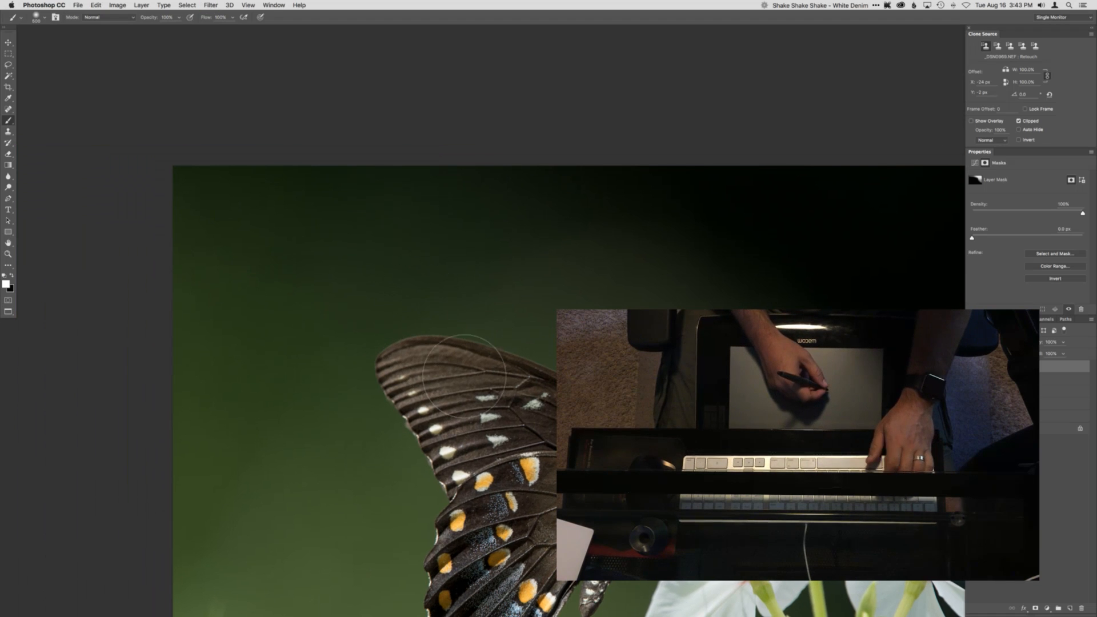
left_click_drag(418, 311, 286, 277)
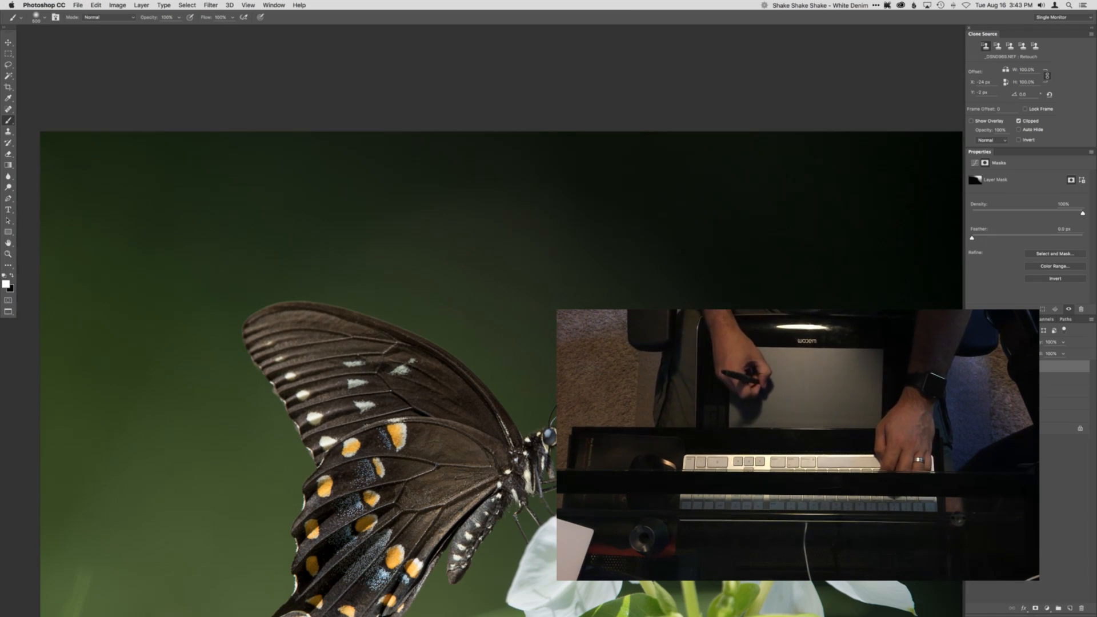
left_click(1002, 366, "alt")
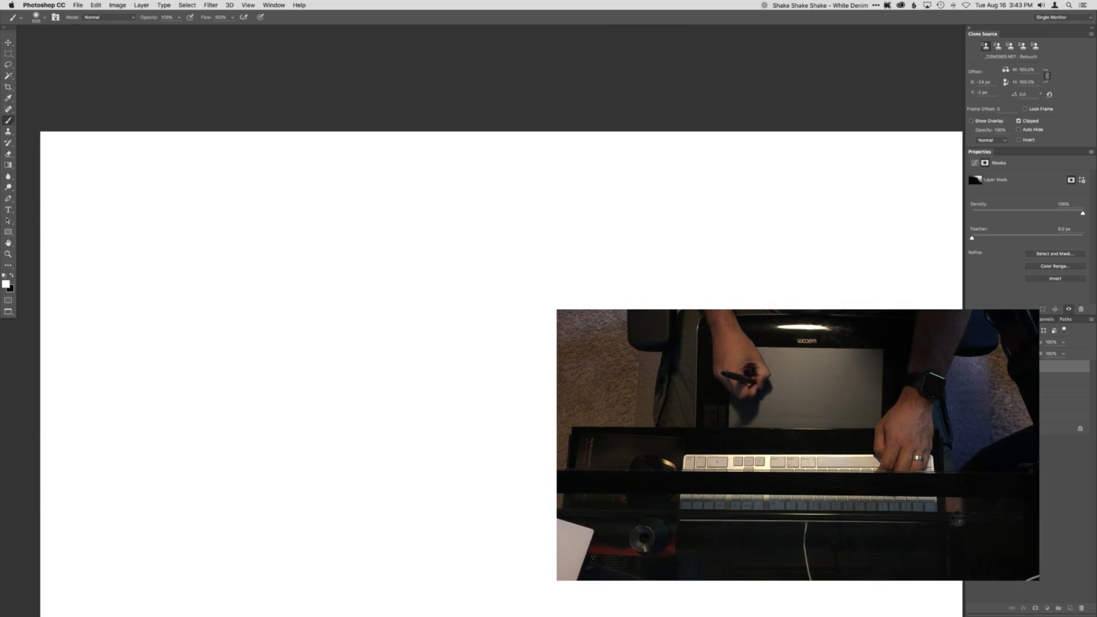
left_click(428, 224, "super")
left_click_drag(418, 265, 404, 328)
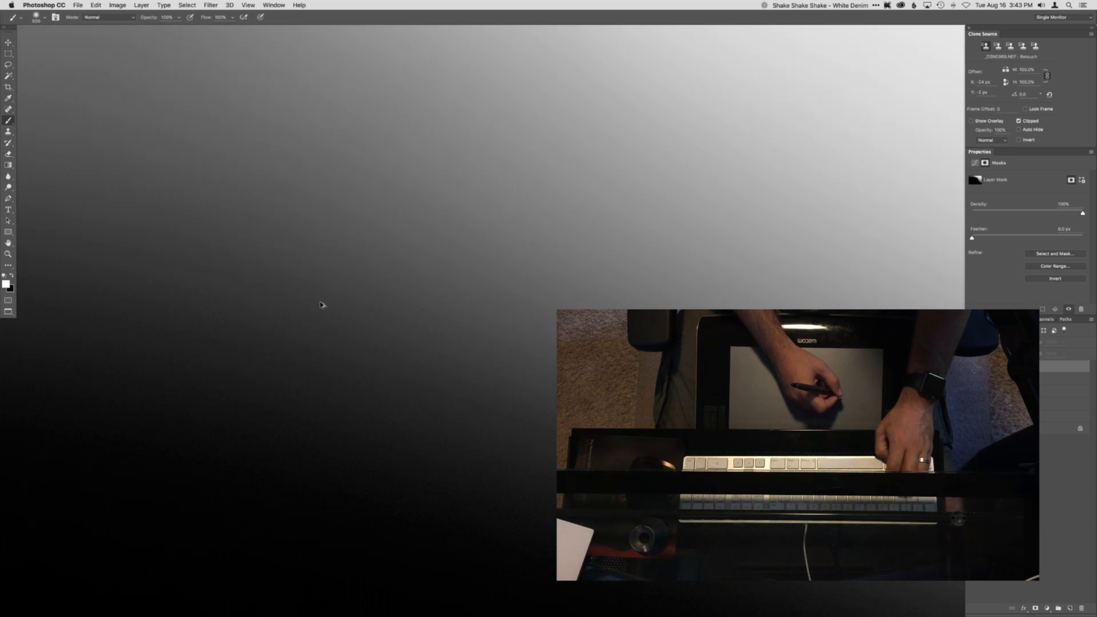
left_click_drag(291, 283, 429, 364)
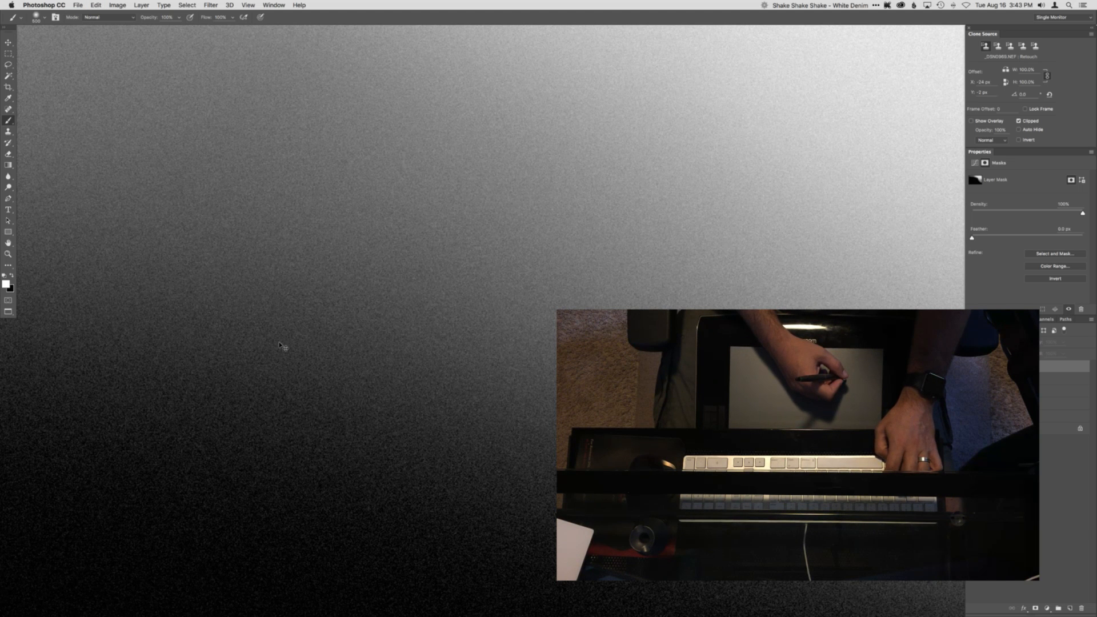
key("super+0")
key("super+z")
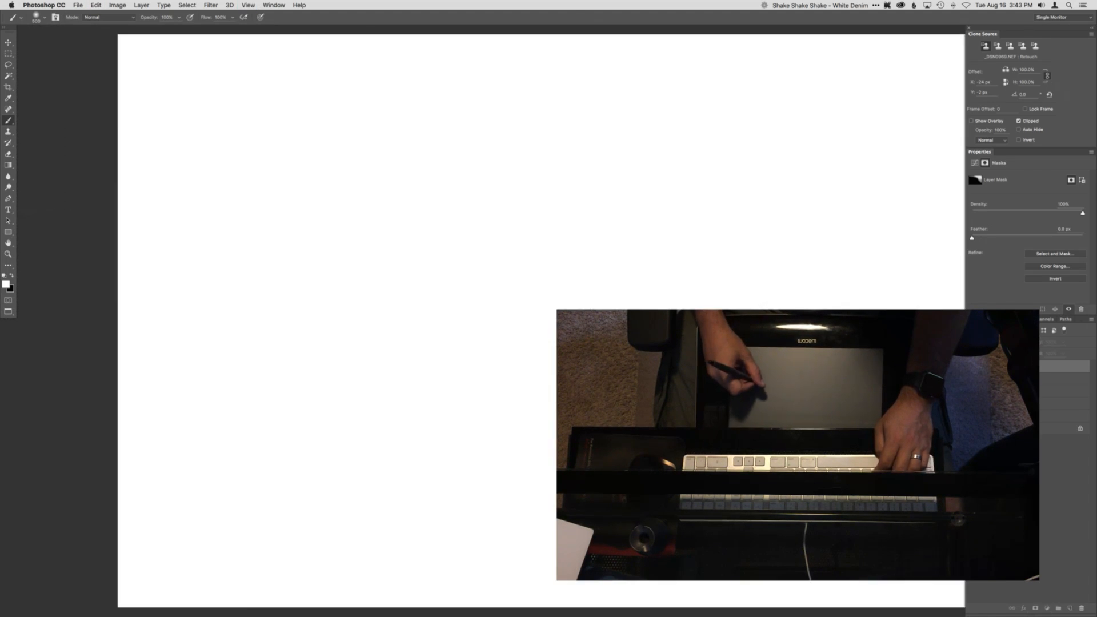
left_click(1004, 366, "alt")
left_click_drag(445, 192, 420, 183)
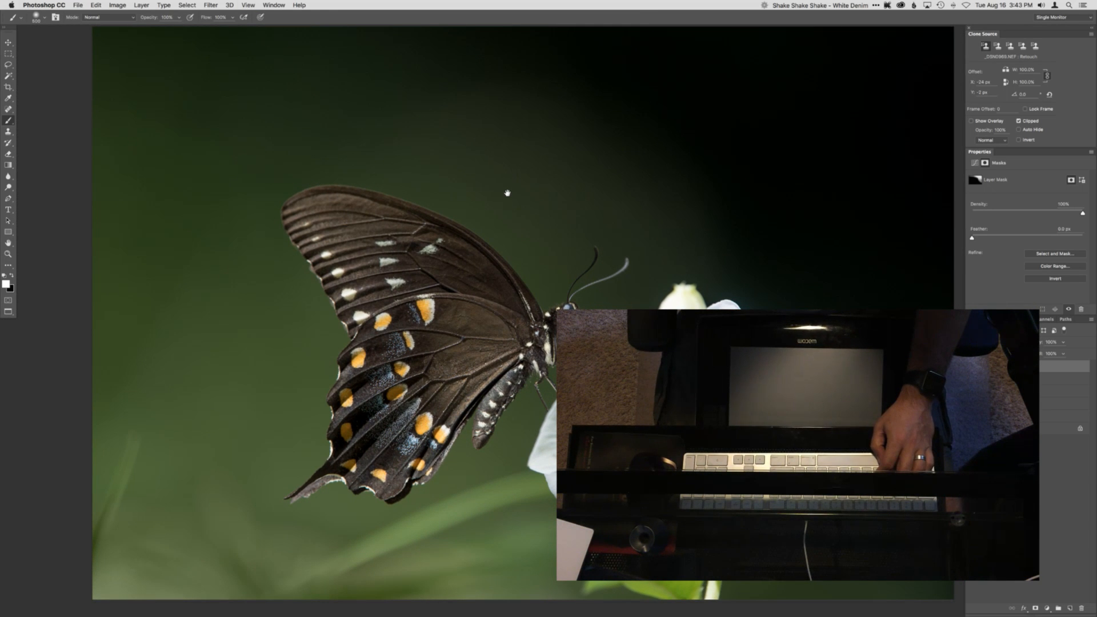
left_click_drag(502, 183, 485, 185)
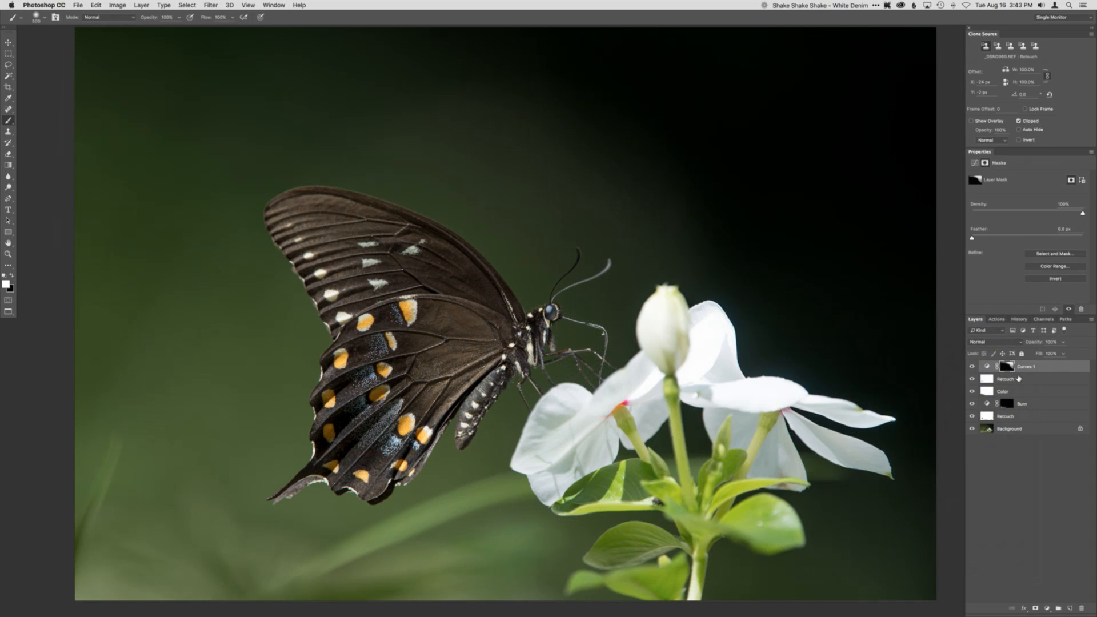
left_click_drag(626, 404, 614, 417)
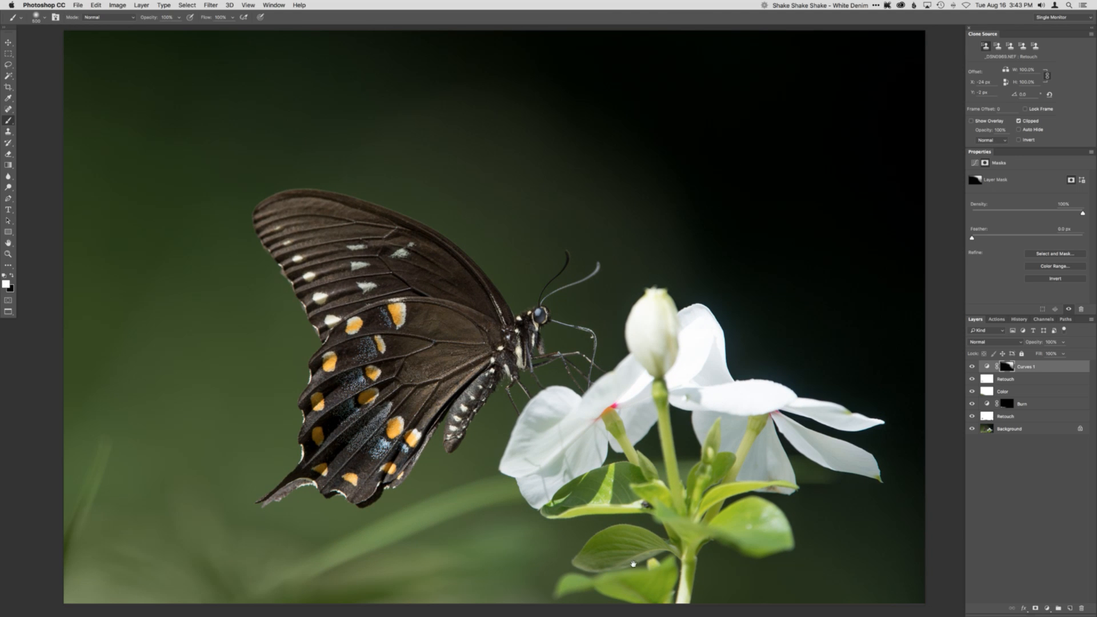
key("F3")
scroll(676, 498, "down", 4)
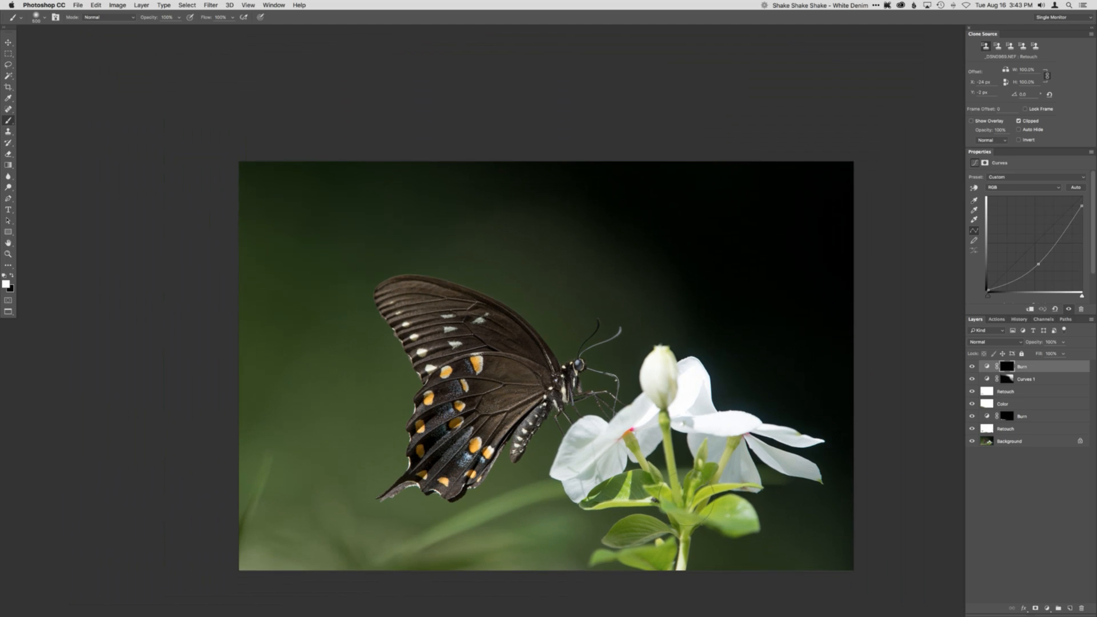
left_click_drag(693, 506, 737, 506, "ctrl+alt")
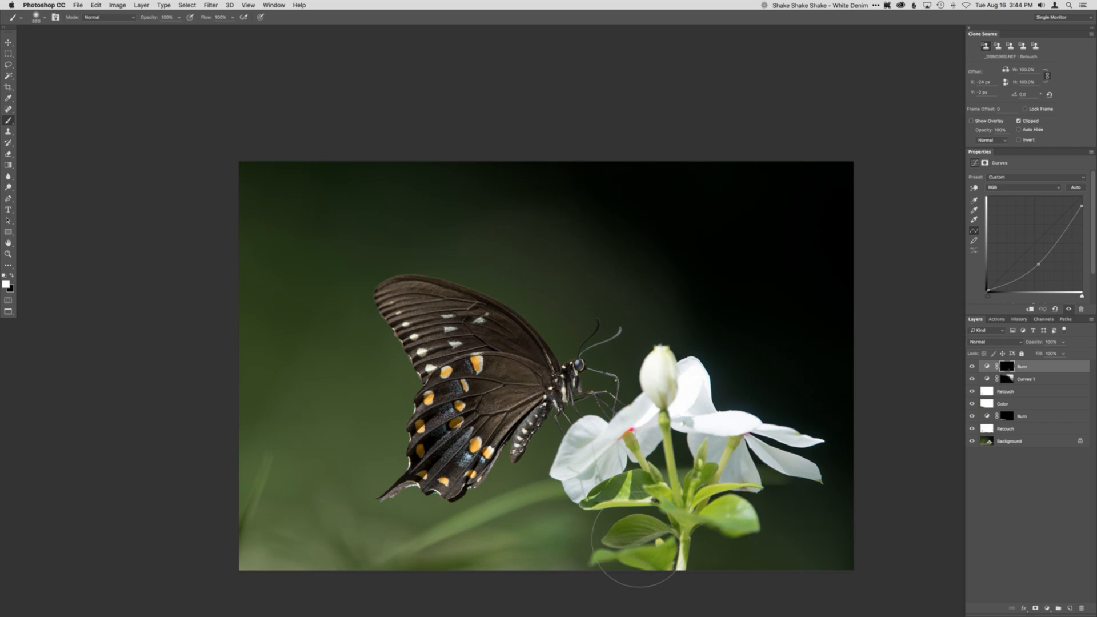
key("Delete")
- Add a Curves layer that lowers the white point, invert its mask and paint the darkening over the leaves below the flower
key("super+shift+m")
key("Return")
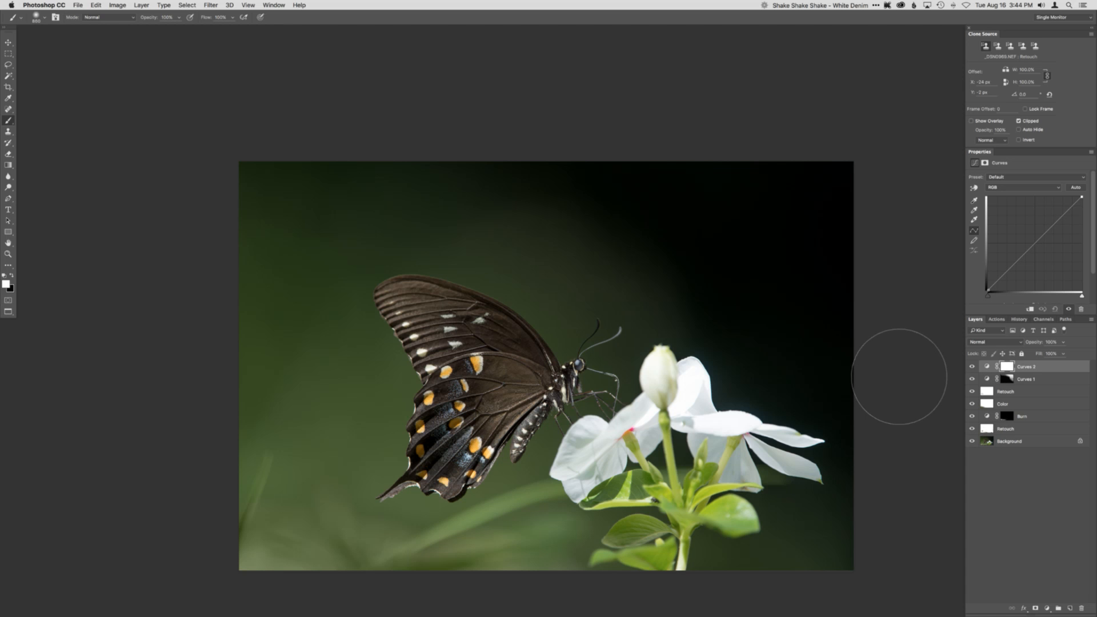
left_click_drag(1081, 197, 1081, 210)
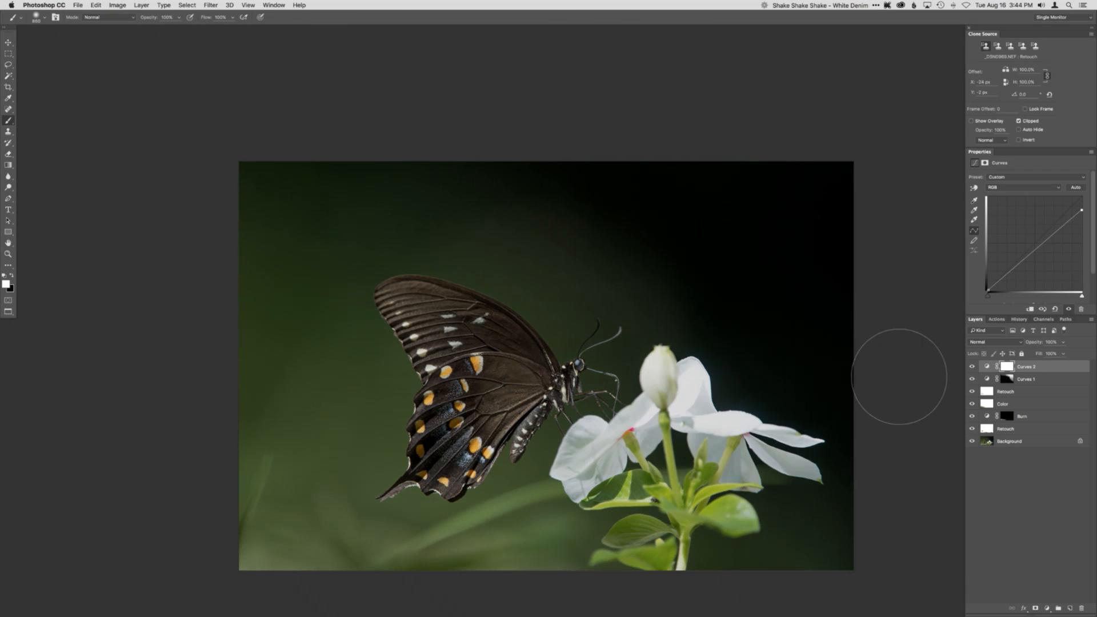
key("super+i")
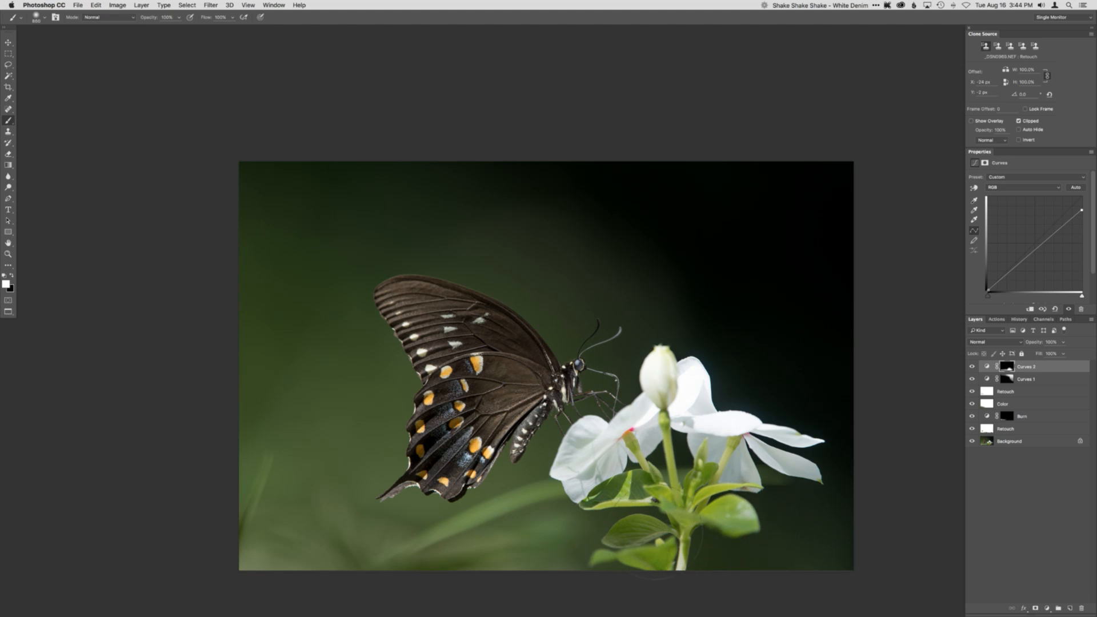
- Add a Hue/Saturation layer with Saturation -23, invert its mask and paint the desaturation over the green leaves and stem
key("super+u")
key("Return")
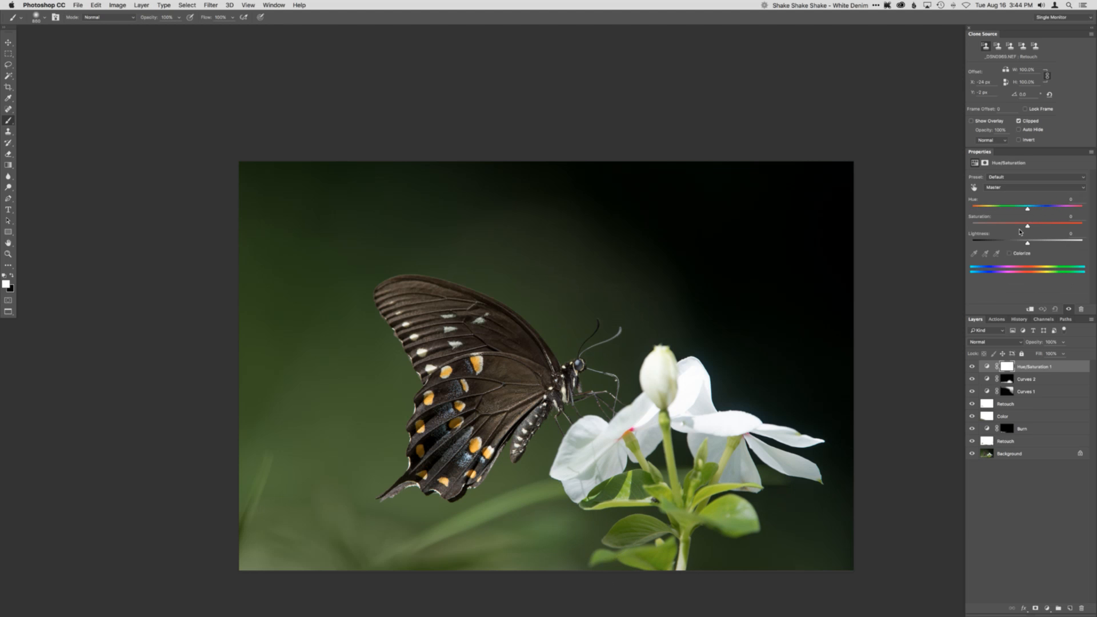
left_click_drag(1027, 226, 1018, 228)
key("super+i")
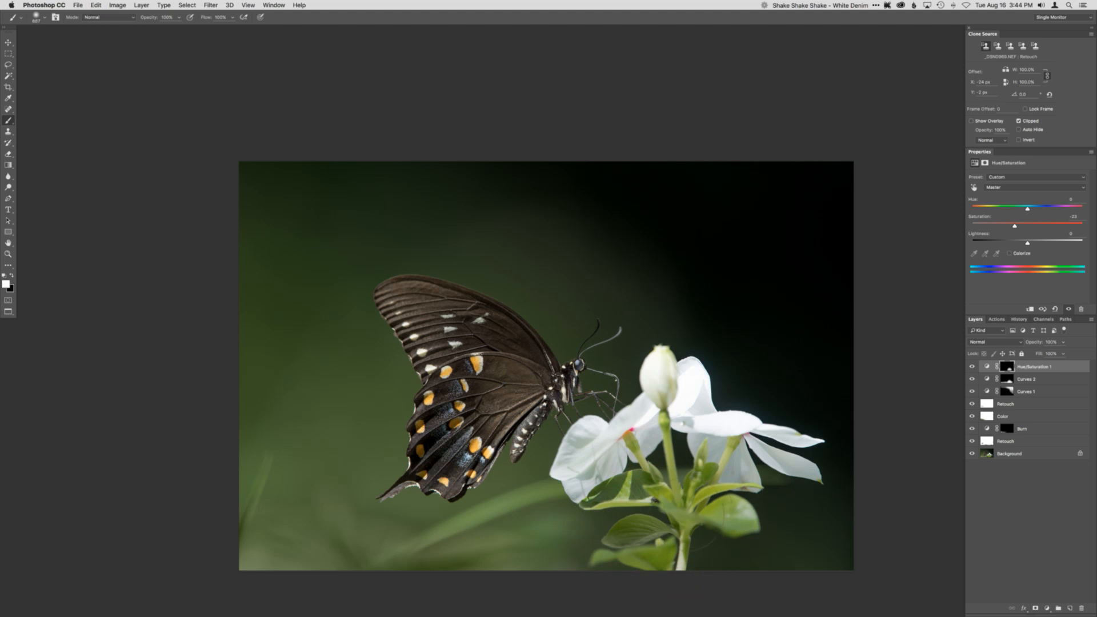
left_click_drag(702, 567, 687, 568)
left_click_drag(693, 509, 682, 512)
key("super+plus")
left_click_drag(762, 427, 705, 399)
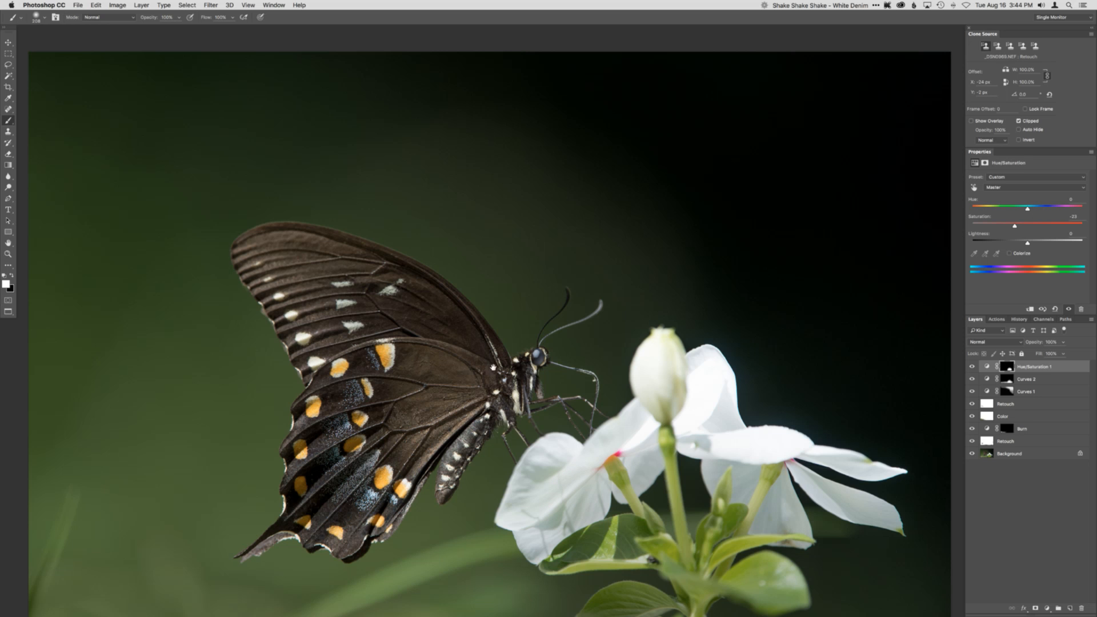
- Add another Hue/Saturation layer targeting the wing's blue speckles as Cyans, with Saturation +27 and the hue shifted slightly toward blue
left_click_drag(485, 462, 508, 419)
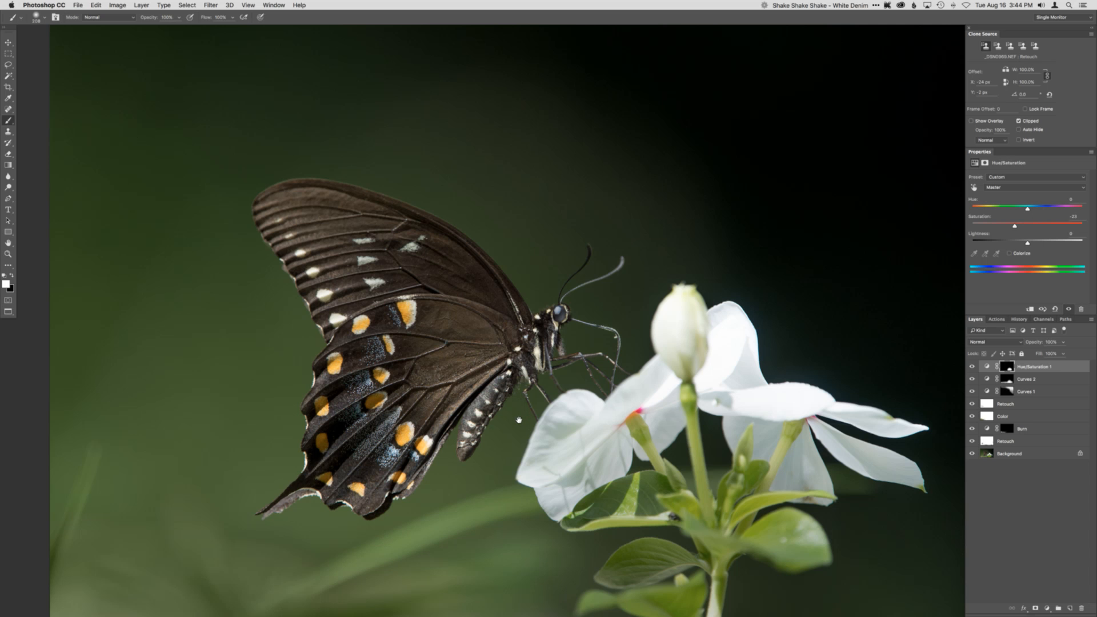
scroll(397, 410, "up", 4)
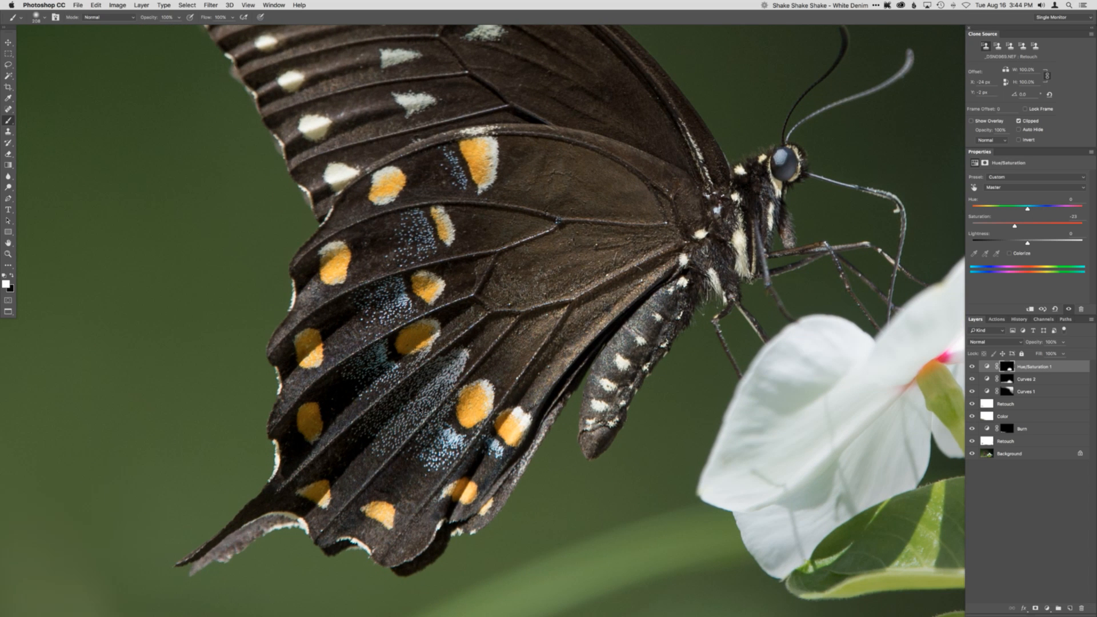
key("super+u")
key("Return")
left_click(974, 188)
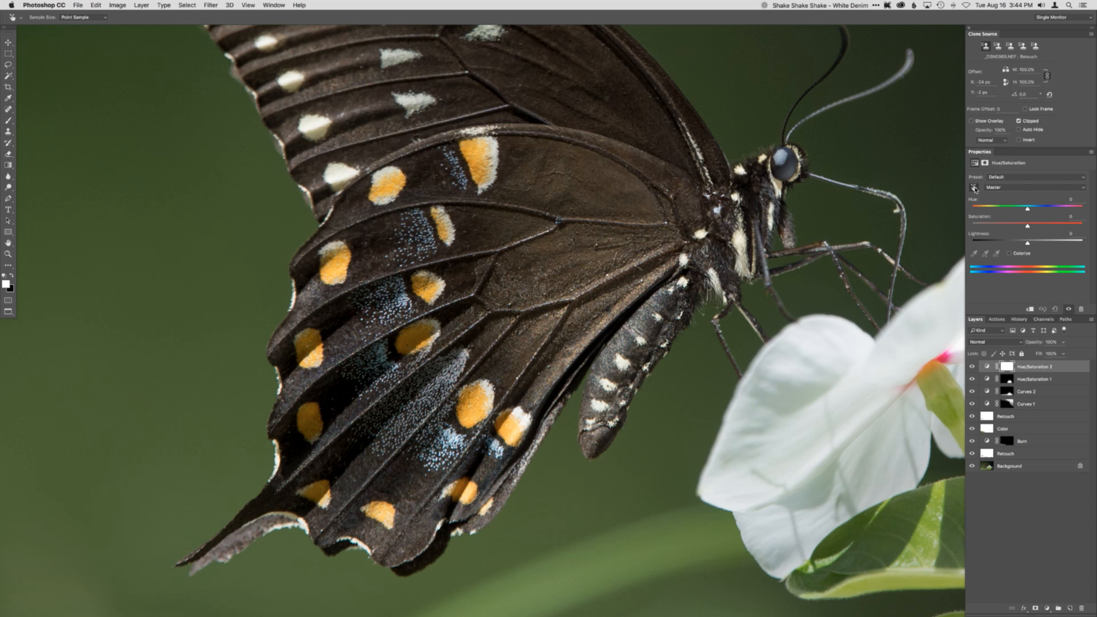
scroll(450, 441, "up", 4)
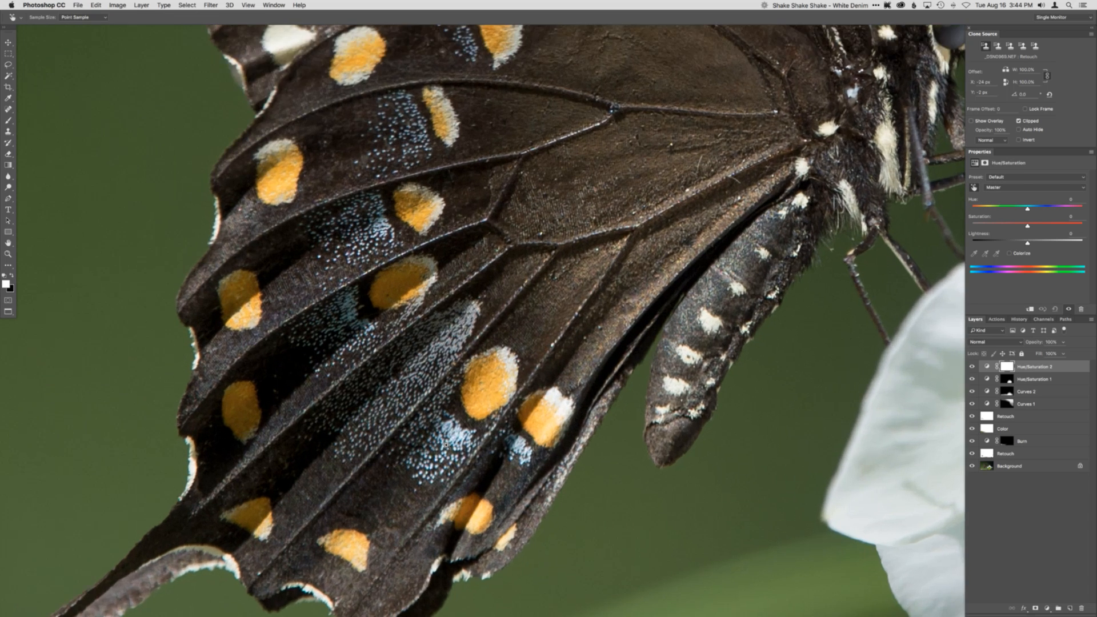
left_click(455, 444)
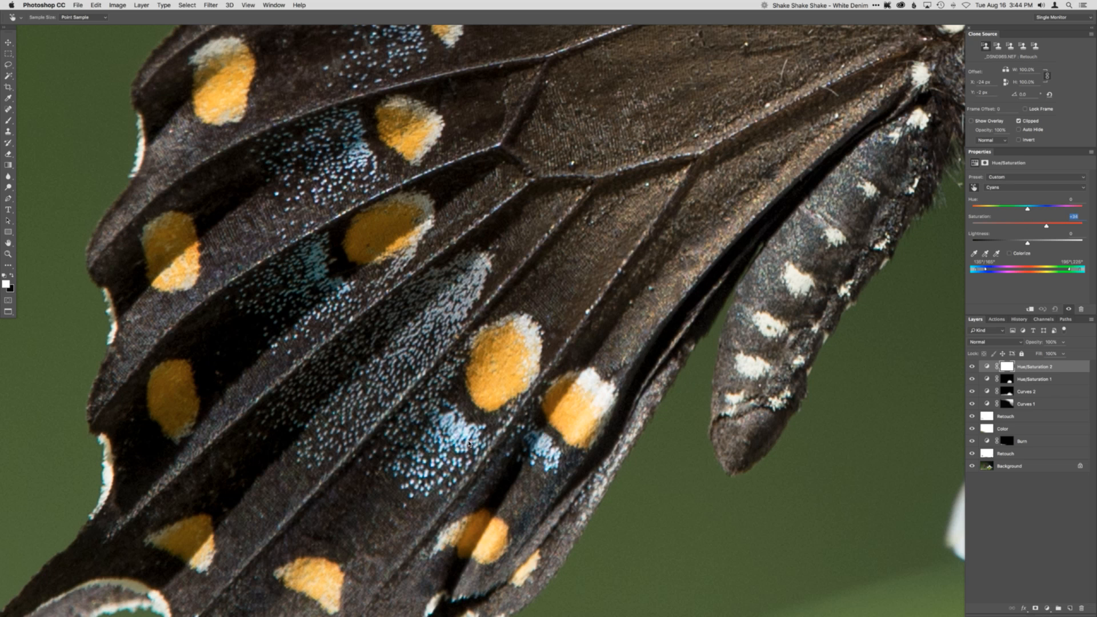
left_click_drag(478, 445, 491, 443)
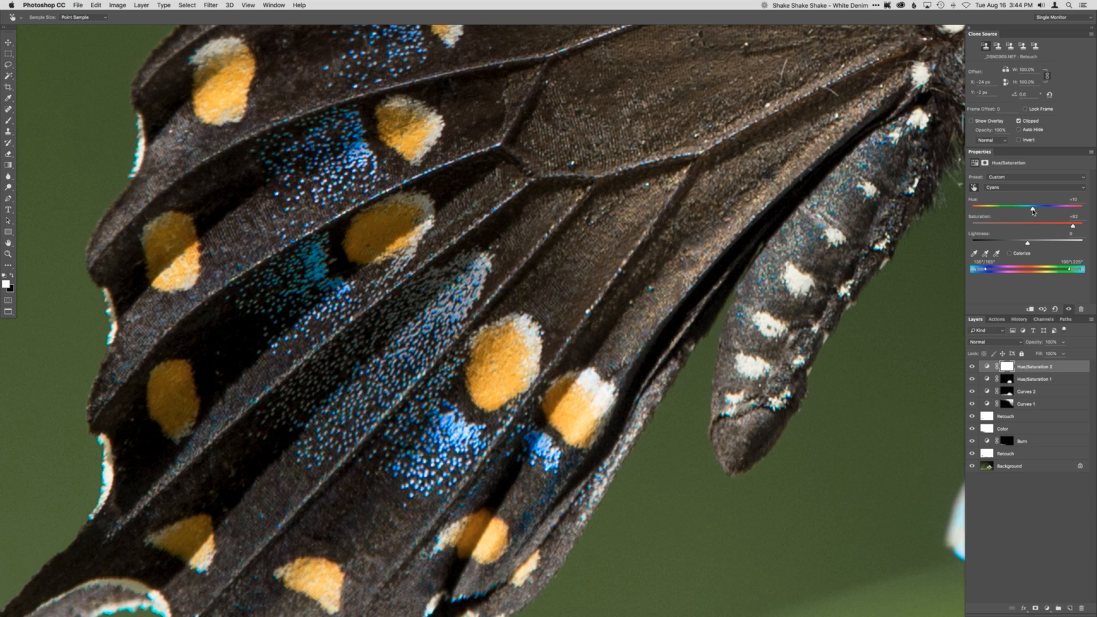
left_click_drag(1051, 227, 1043, 227)
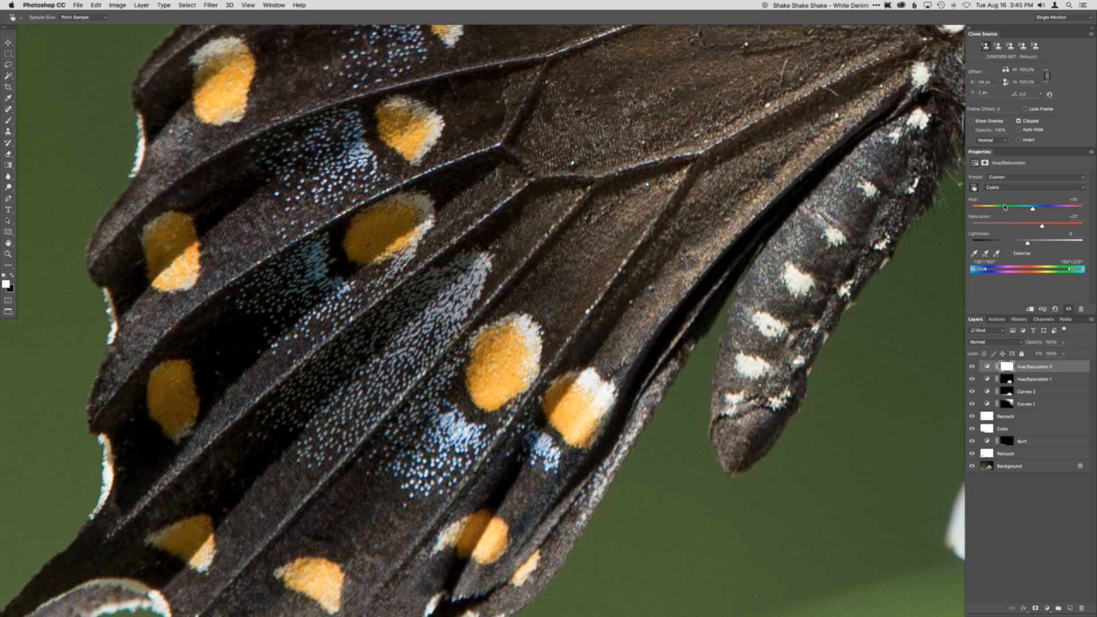
- Invert the Hue/Saturation layer's mask and paint the colour boost onto the blue speckles of the lower wing
key("super+i")
key("b")
left_click_drag(490, 446, 545, 453)
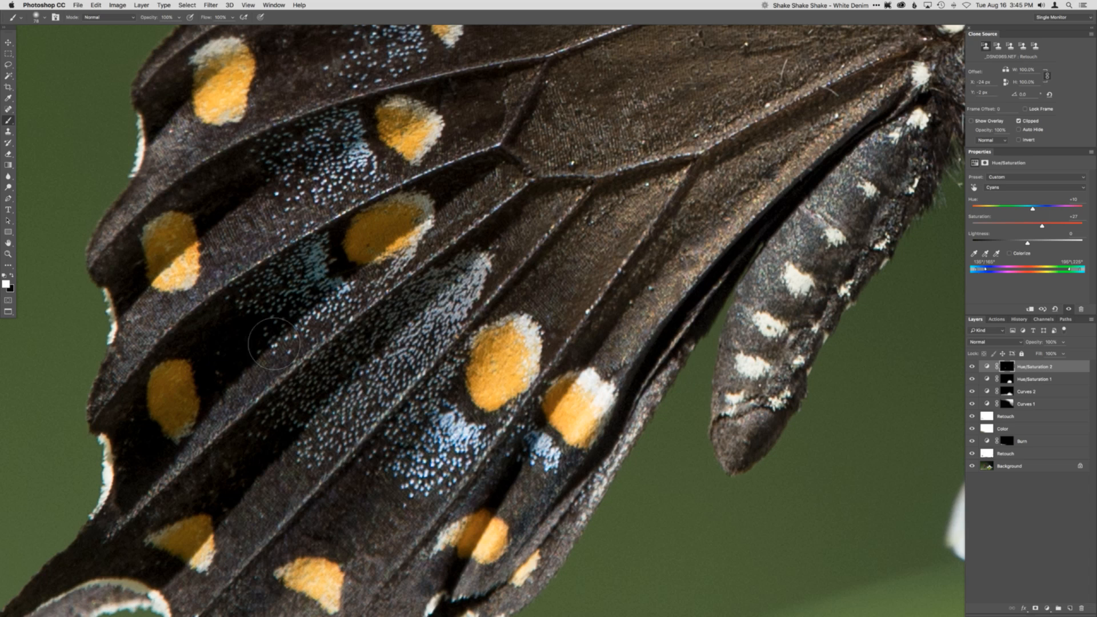
scroll(309, 240, "up", 5)
scroll(286, 343, "up", 7)
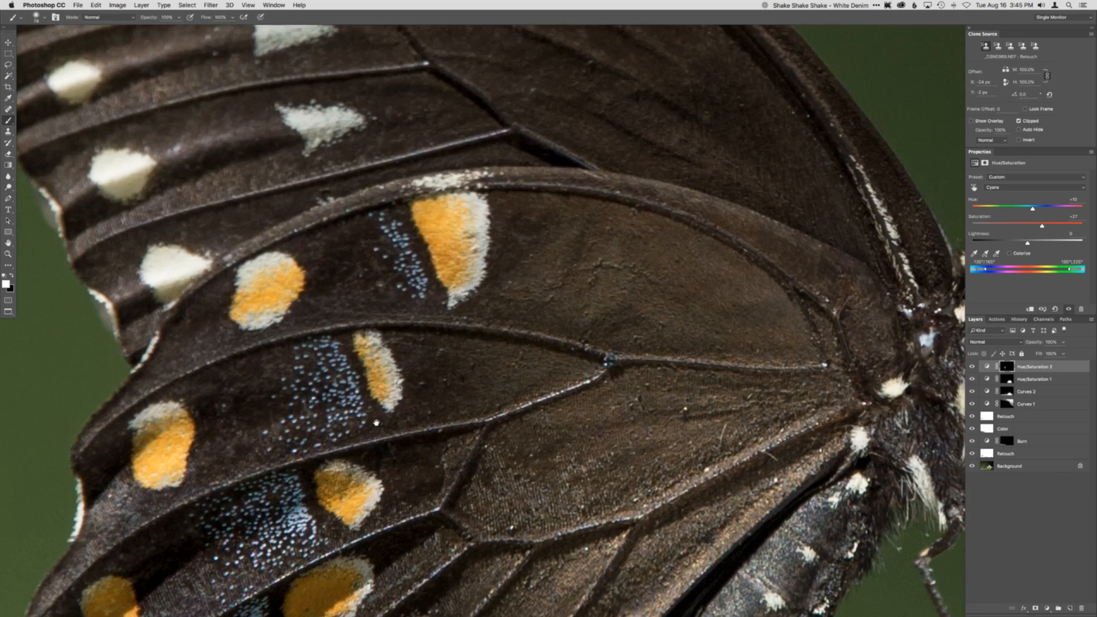
scroll(291, 470, "down", 10)
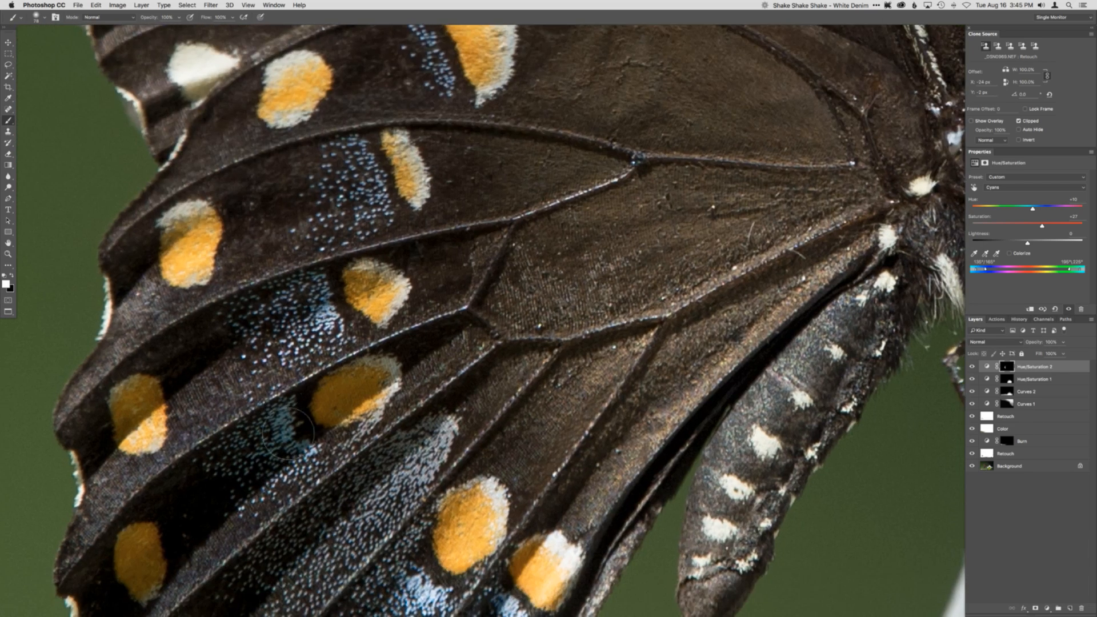
- Compare the whole photo with the wing's Hue/Saturation adjustment off and on
key("super+0")
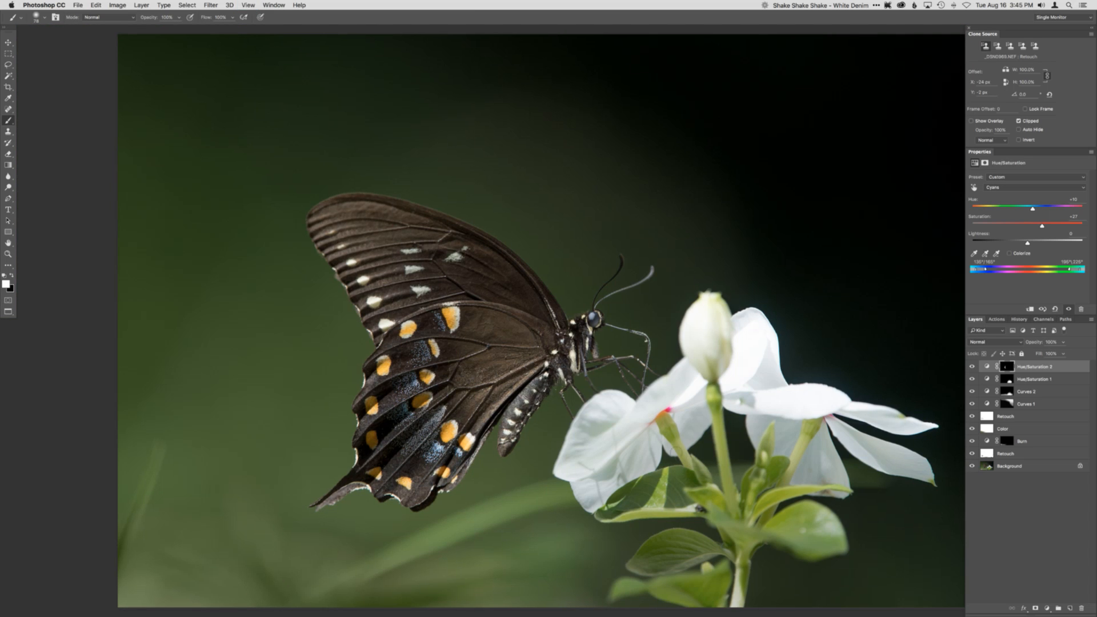
left_click(971, 368)
left_click(972, 368)
left_click(970, 367)
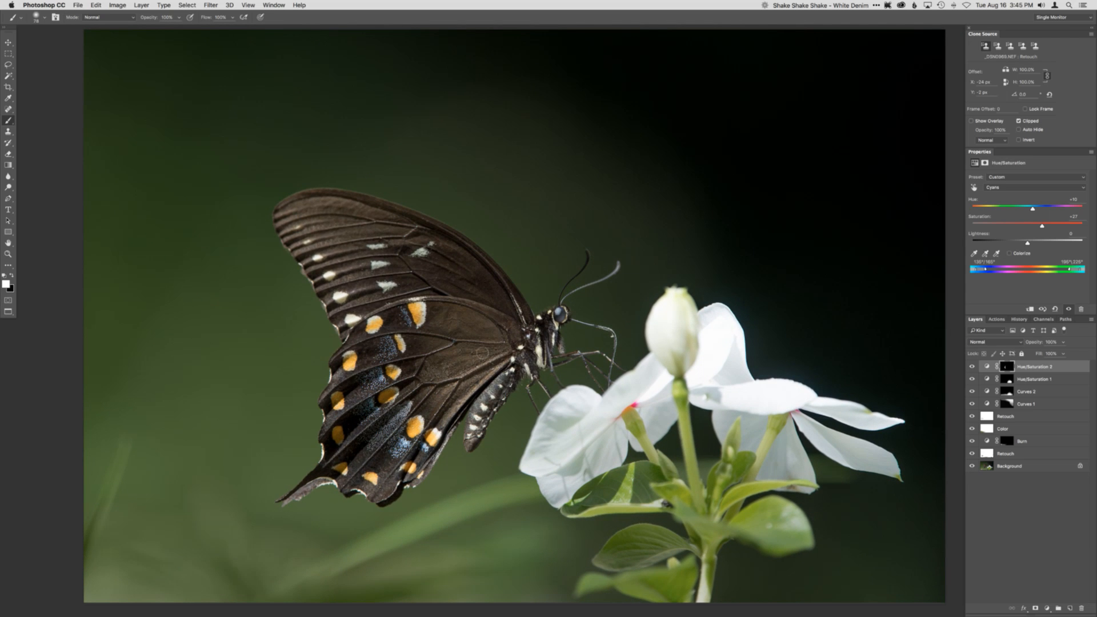
- Add a Burn Curves layer and paint its darkening over the brown wing areas and the butterfly's body
key("F3")
mouse_move(461, 348)
left_mouse_down()
mouse_move(491, 347)
mouse_move(488, 384)
left_mouse_up()
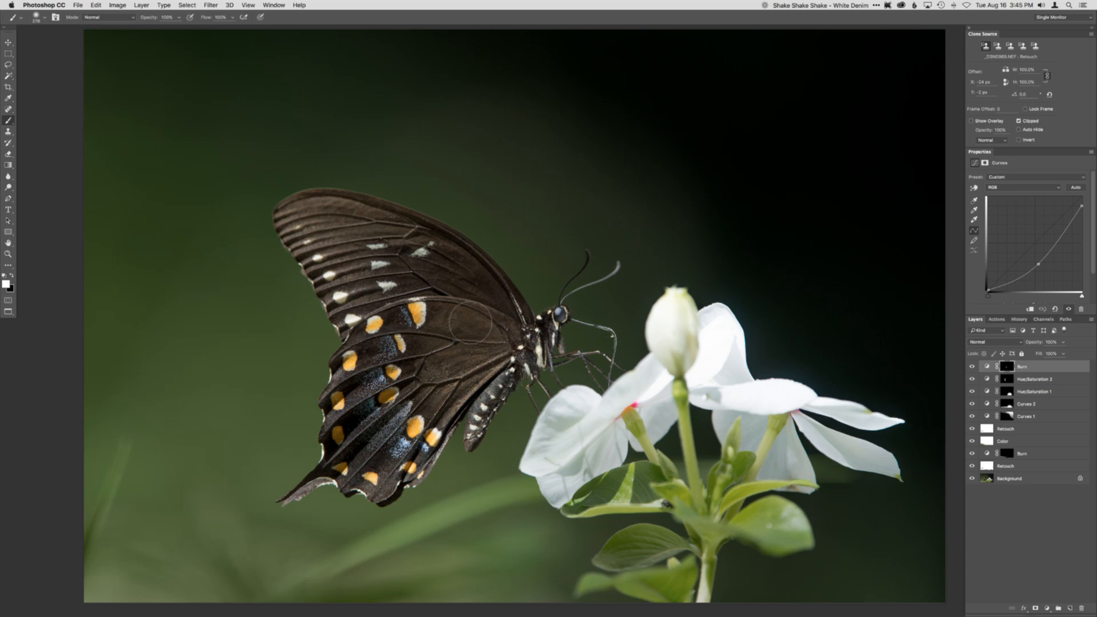
mouse_move(472, 322)
left_mouse_down()
mouse_move(486, 360)
mouse_move(471, 400)
left_mouse_up()
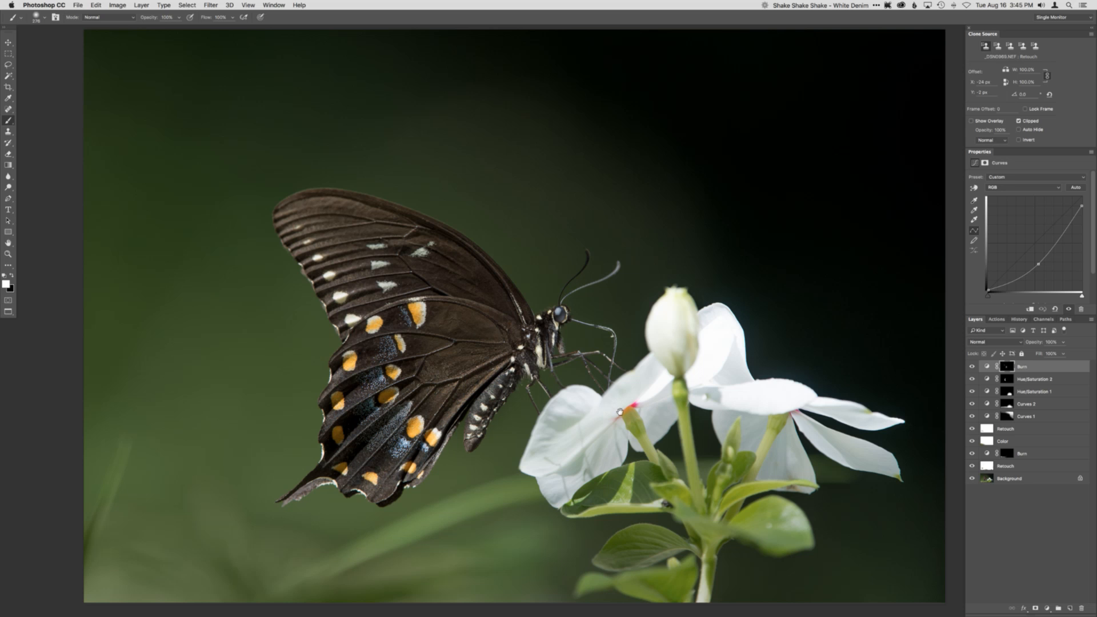
scroll(566, 326, "up", 2)
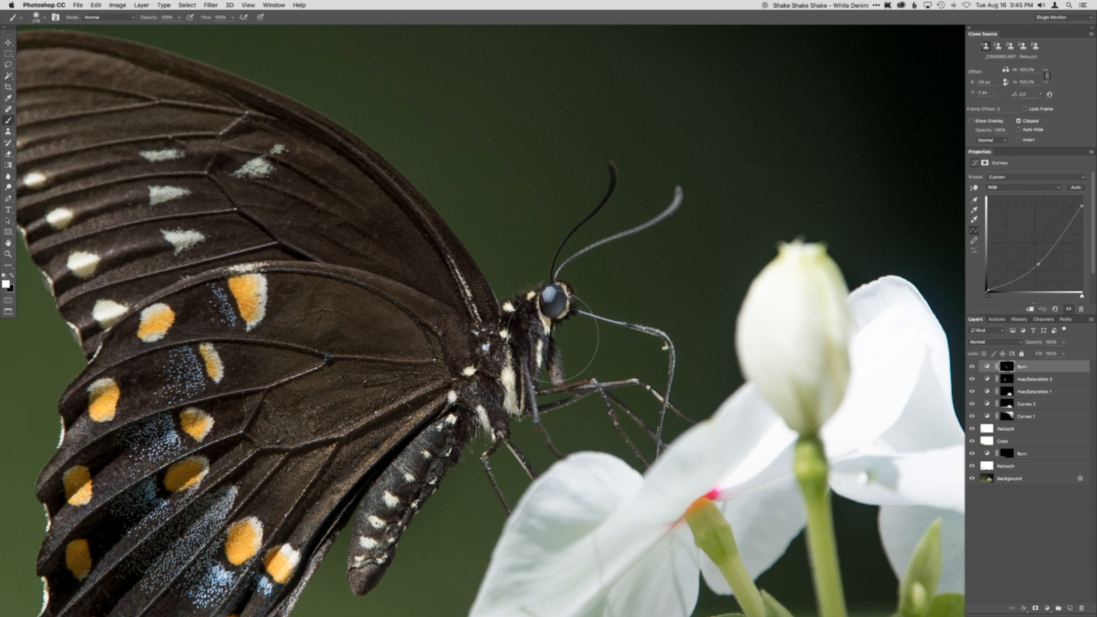
left_click_drag(560, 309, 460, 312)
- Compare the original Background layer alone with the fully edited photo
key("super+0")
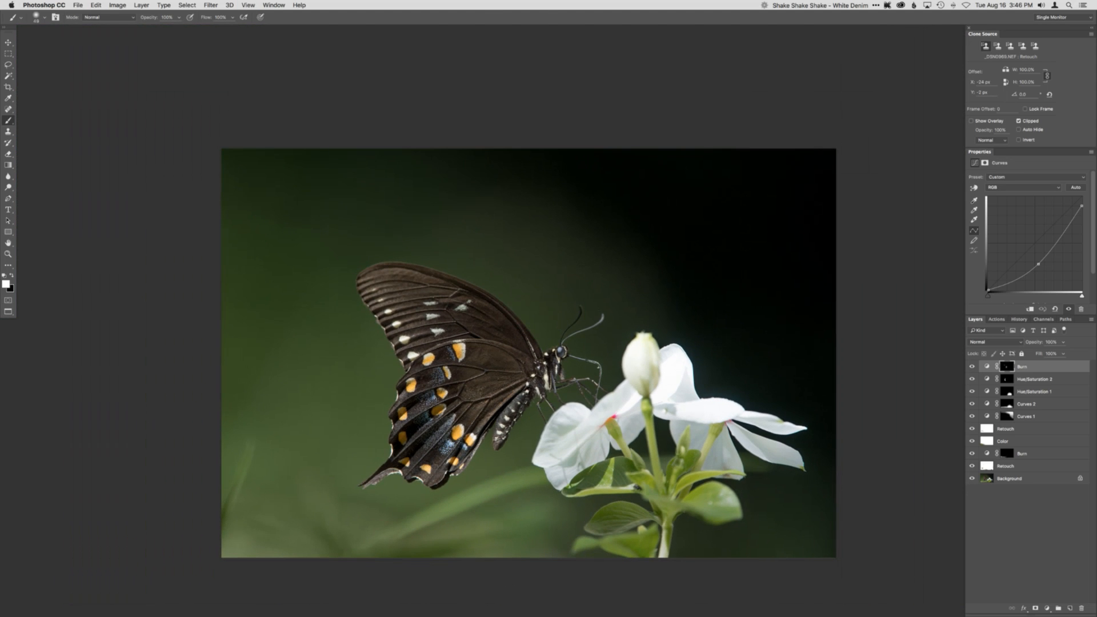
left_click(972, 480, "alt")
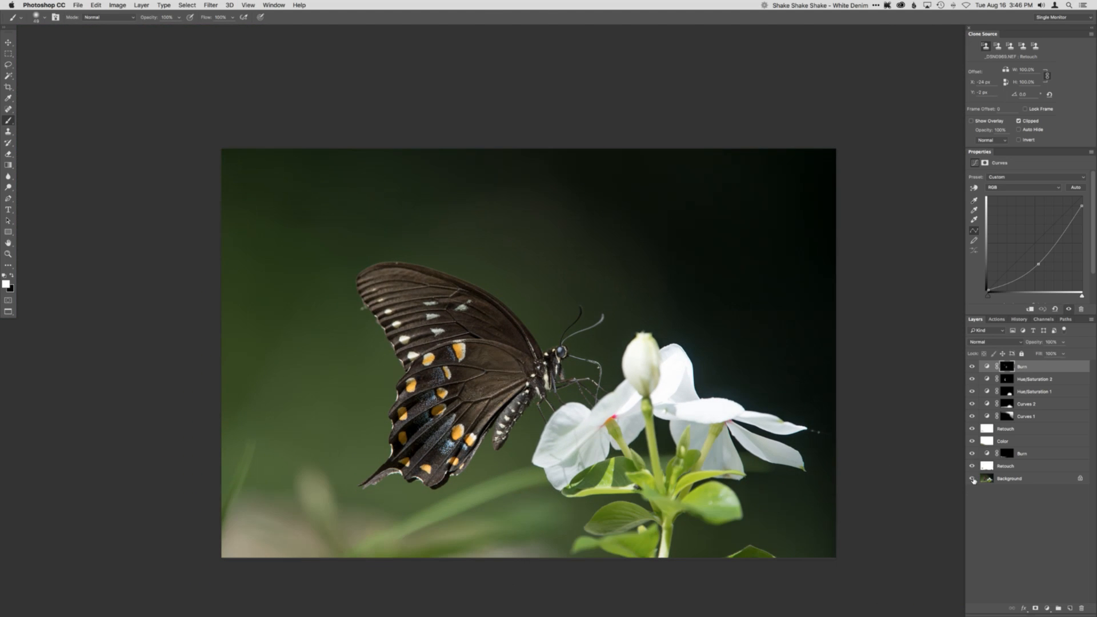
left_click(973, 479, "alt")
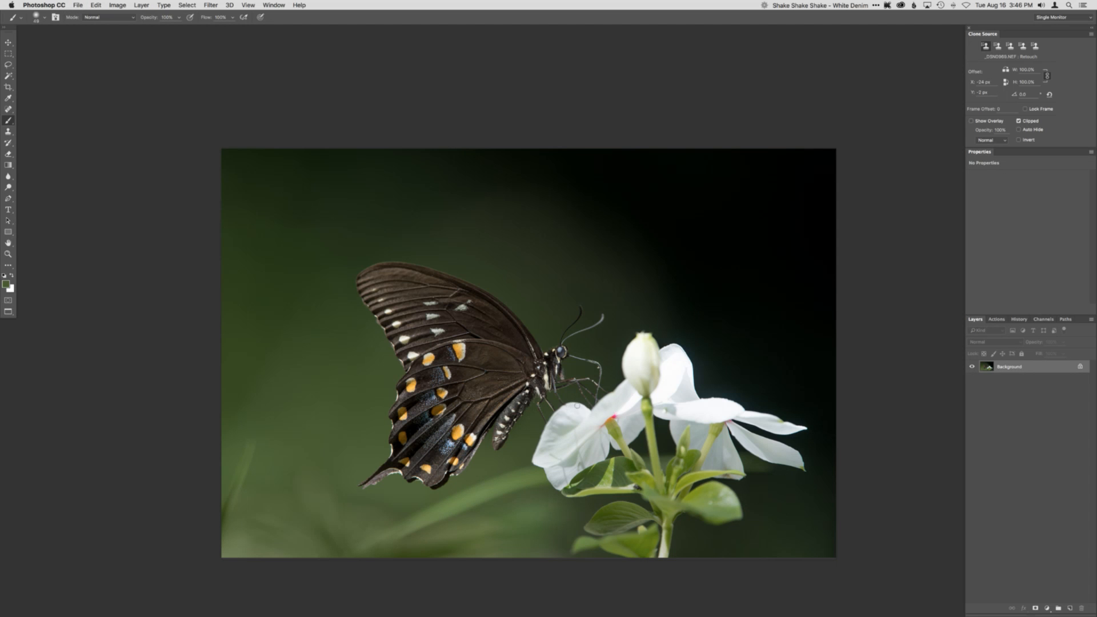
- Flatten the edited photo into the Background layer, restore the default colours and close the document
key("d")
key("super+w")
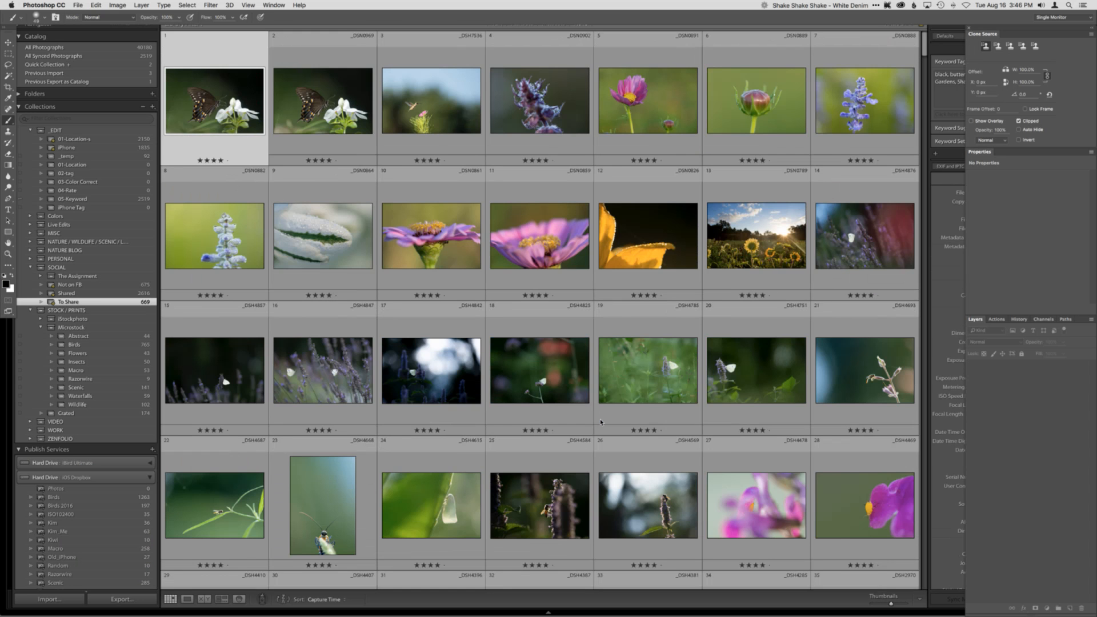
- Switch to Lightroom, open the edited butterfly photo in Loupe view and compare it with the original raw file
double_click(244, 116)
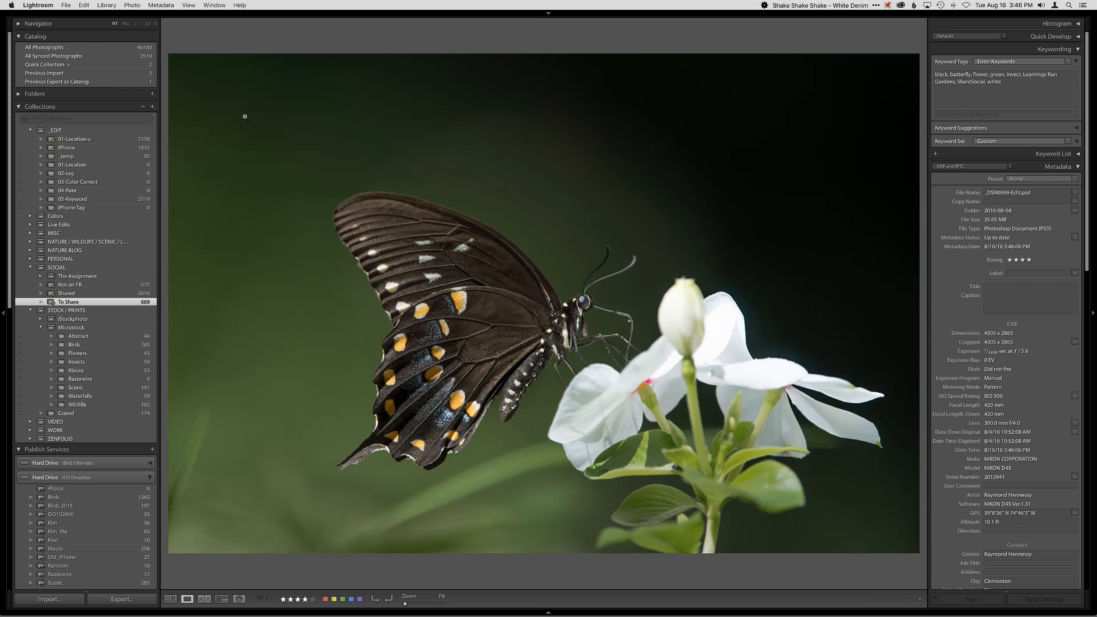
key("Right")
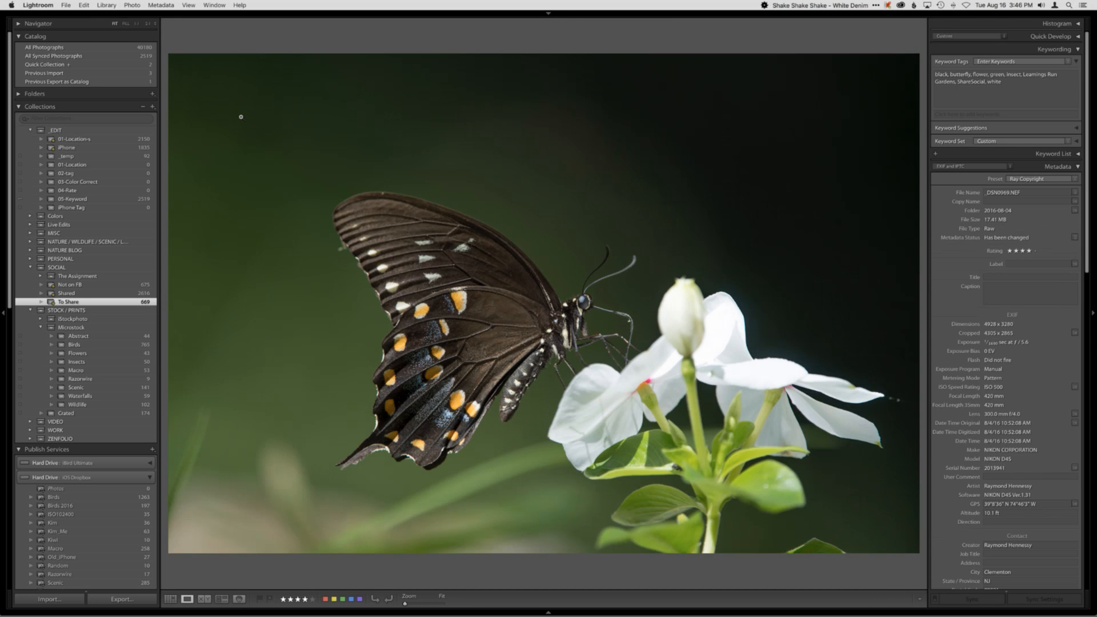
key("Left")
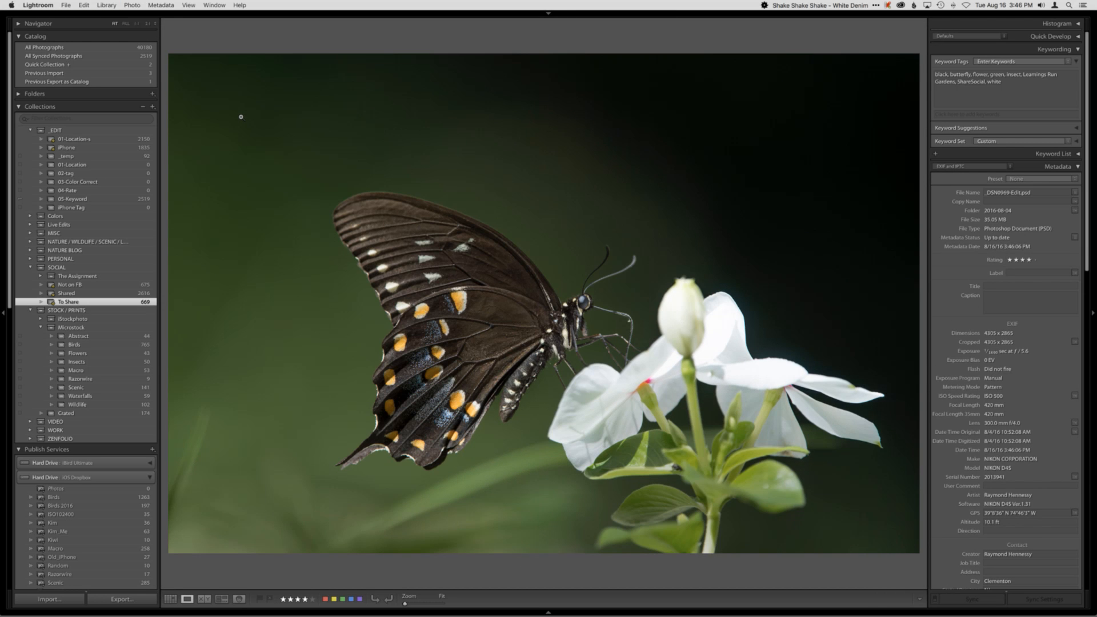
key("Right")
key("Left")
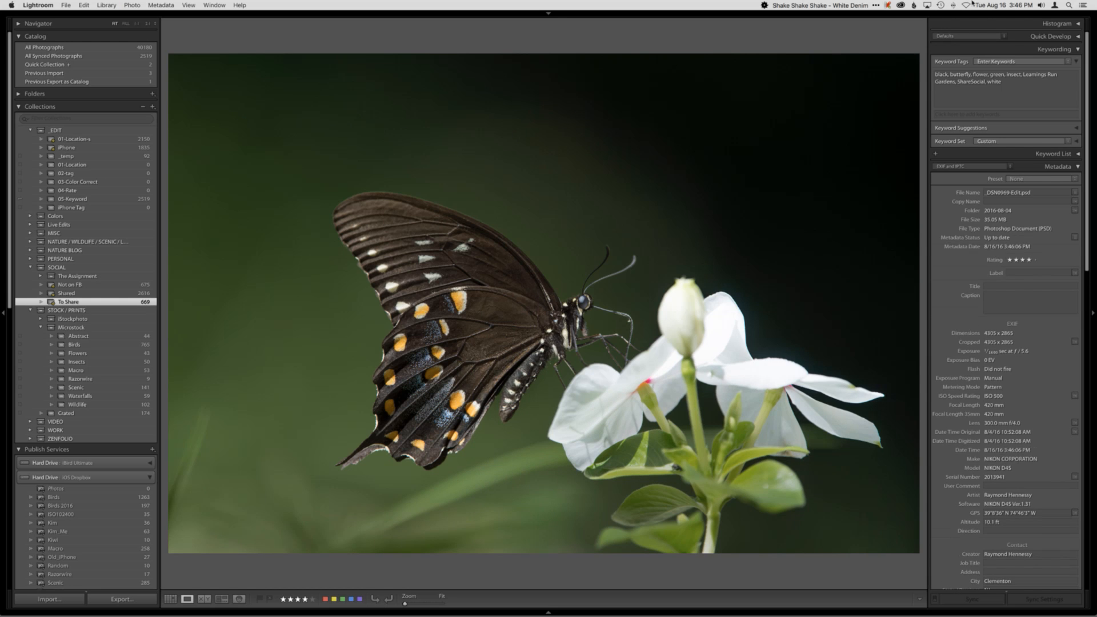